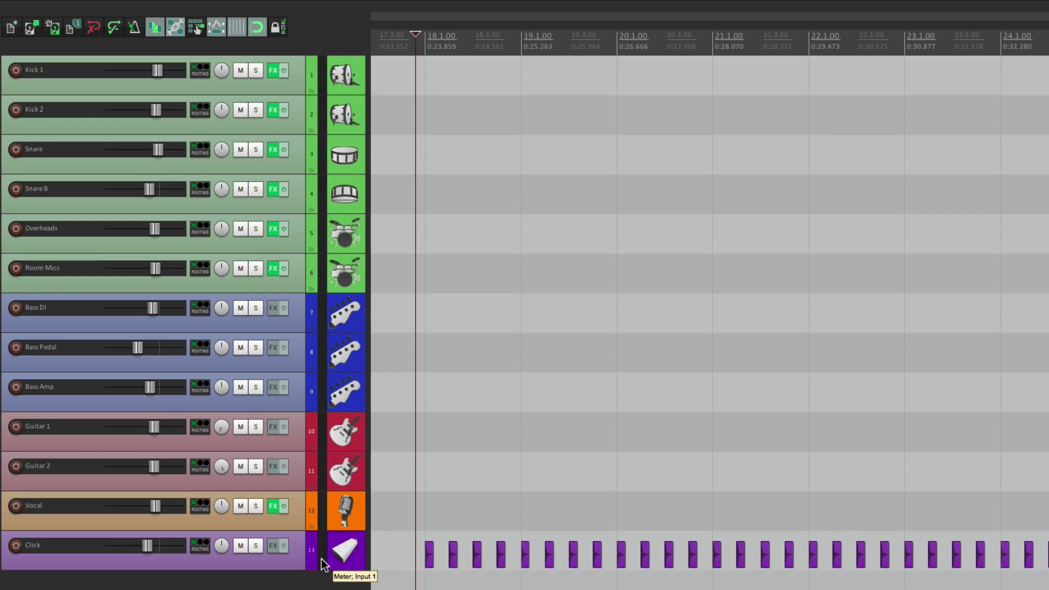
- Record-arm the twelve tracks from Kick 1 through Vocal, leaving Click unarmed
{"action": "left_click", "coordinate": [284, 88]}
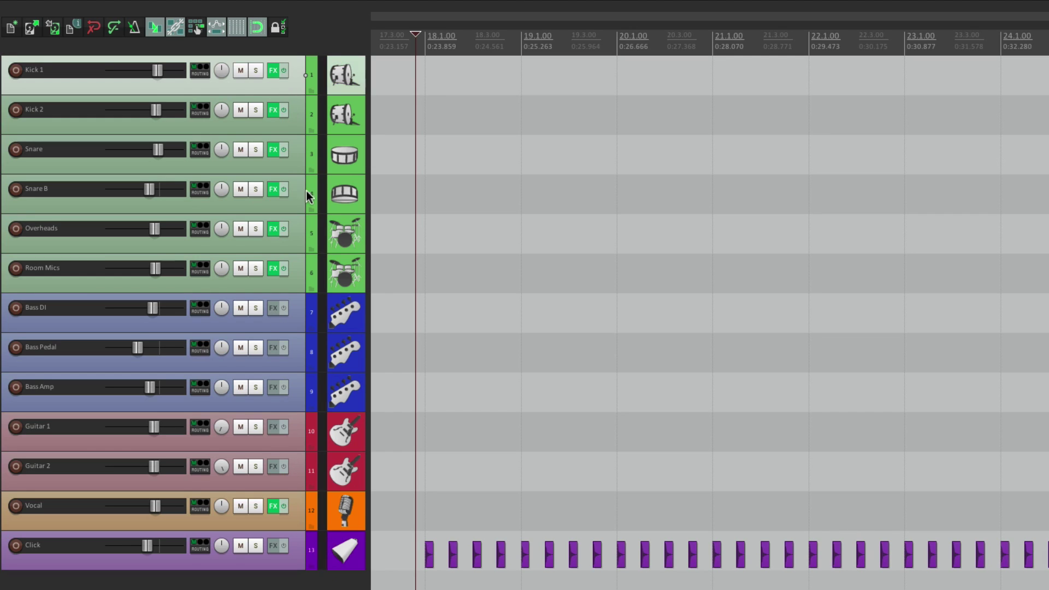
{"action": "left_click", "coordinate": [294, 518], "text": "shift"}
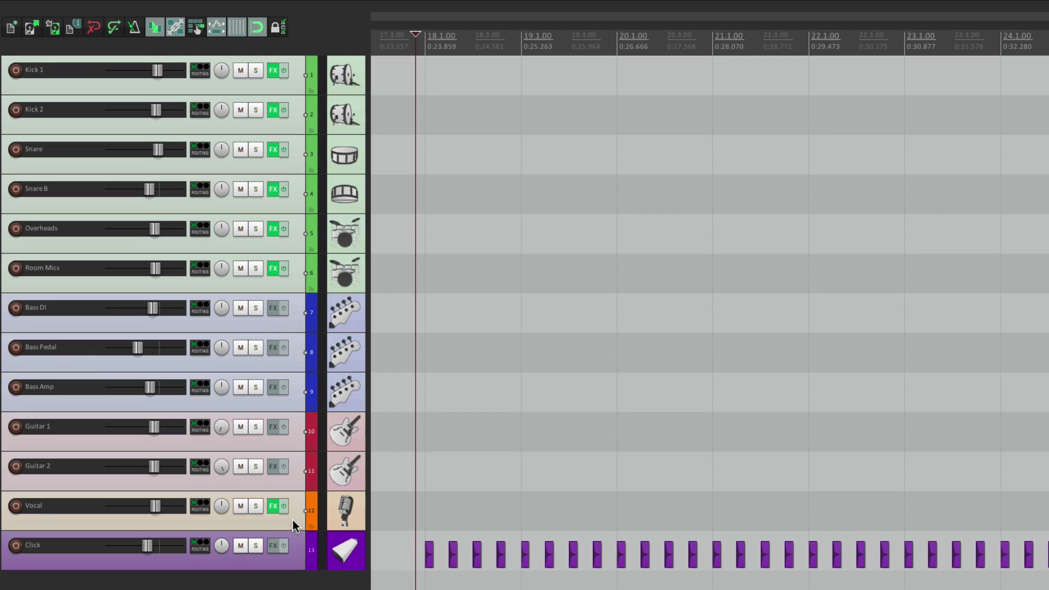
{"action": "left_click", "coordinate": [15, 71]}
{"action": "left_click", "coordinate": [379, 574]}
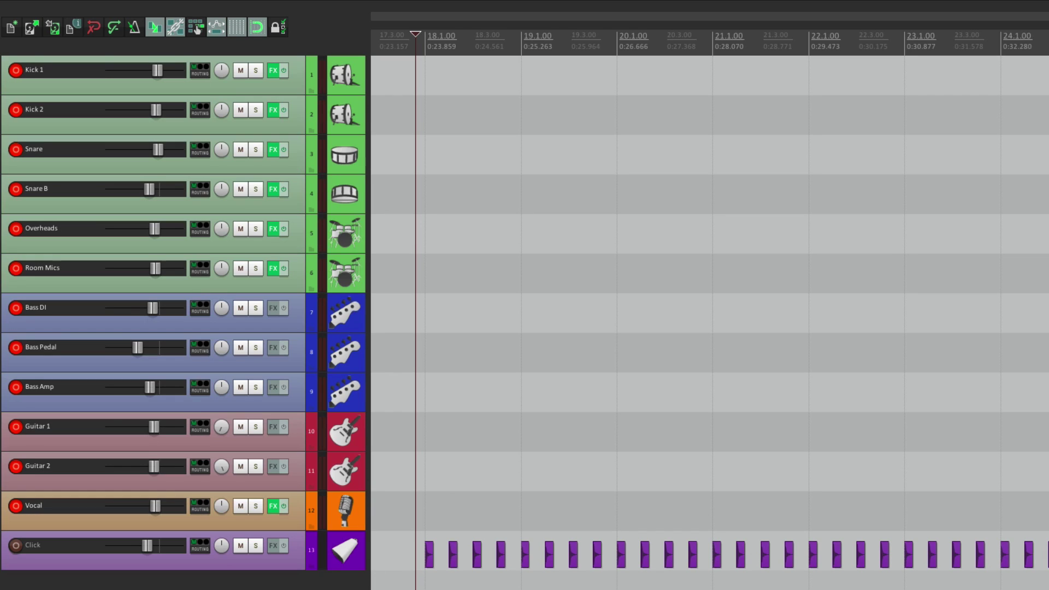
- Play the project to check the armed tracks' input levels
{"action": "key", "text": "space"}
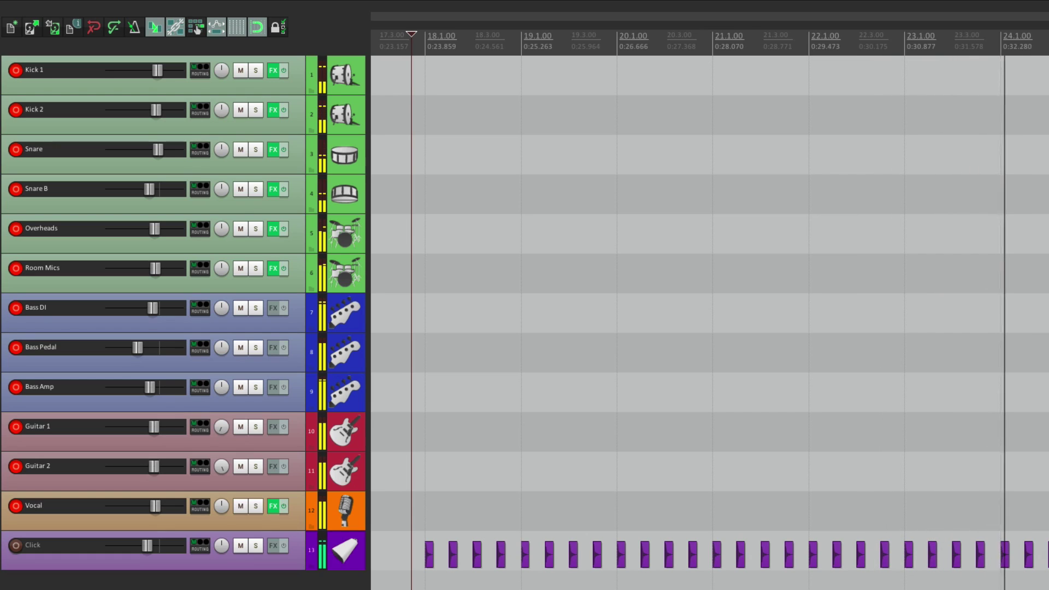
{"action": "key", "text": "space"}
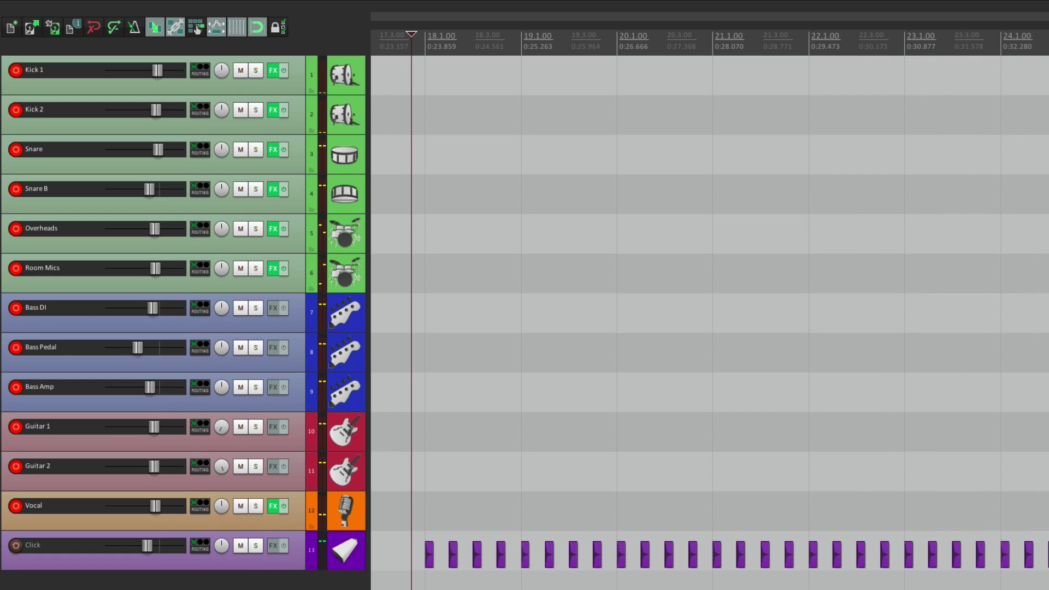
{"action": "key", "text": "space"}
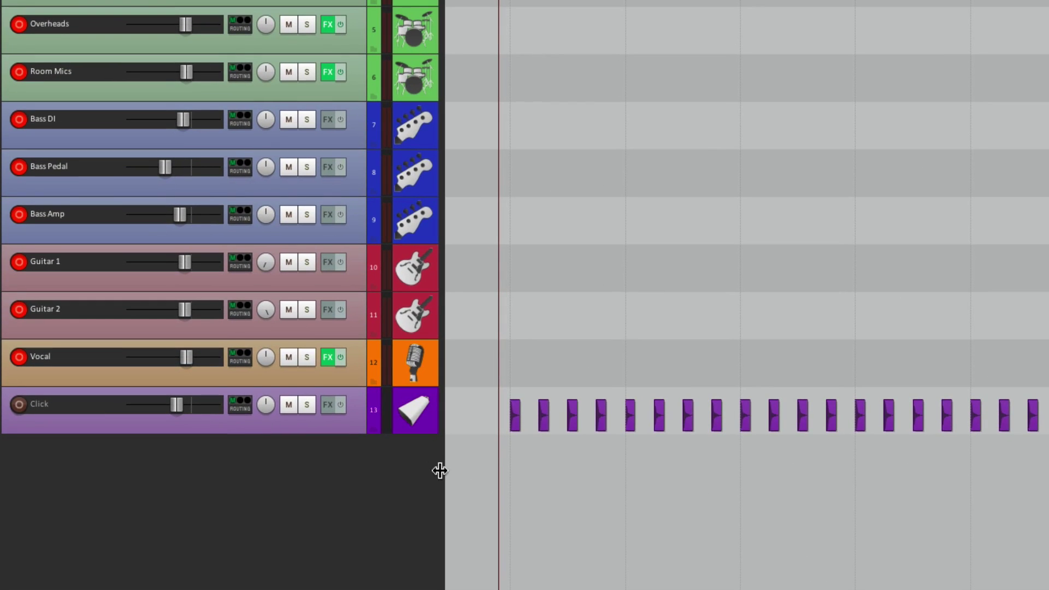
- Insert track 14 below Click and name it 'Headphones'
{"action": "left_click", "coordinate": [355, 428]}
{"action": "key", "text": "ctrl+t"}
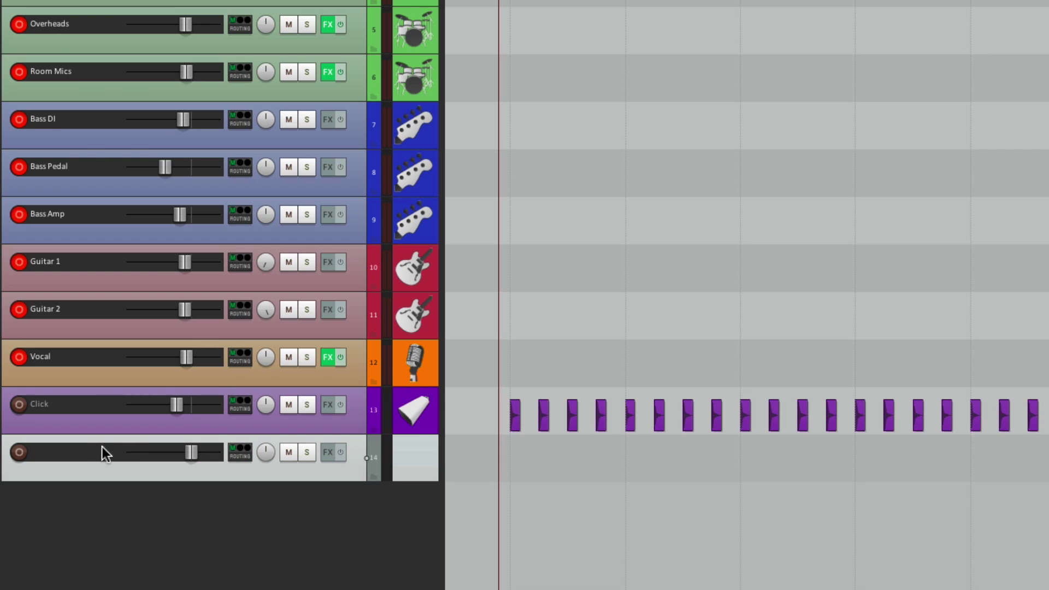
{"action": "double_click", "coordinate": [82, 451]}
{"action": "type", "text": "Headphones"}
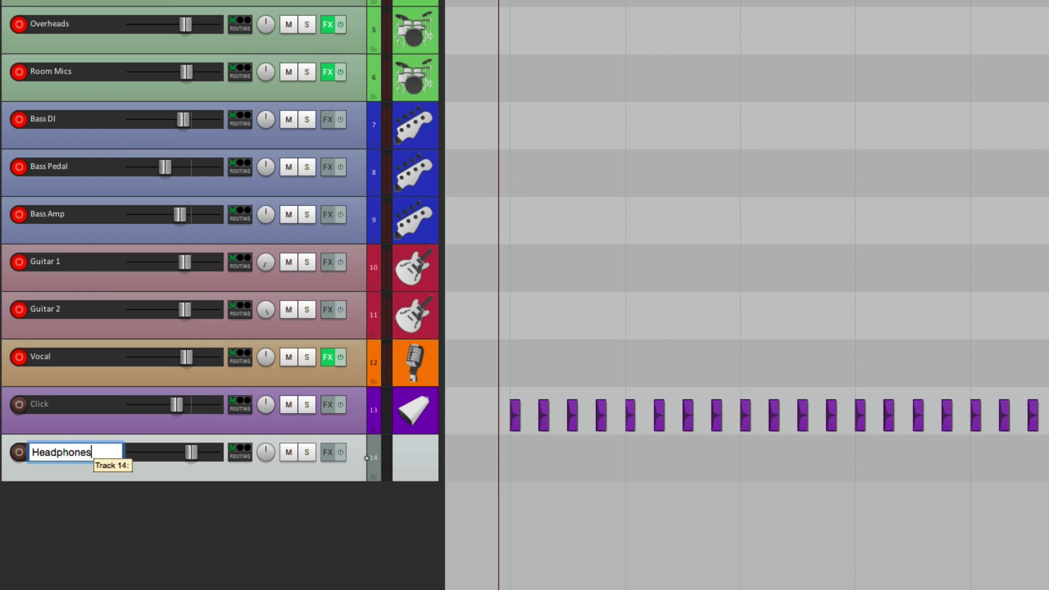
{"action": "key", "text": "Return"}
{"action": "left_click", "coordinate": [328, 527]}
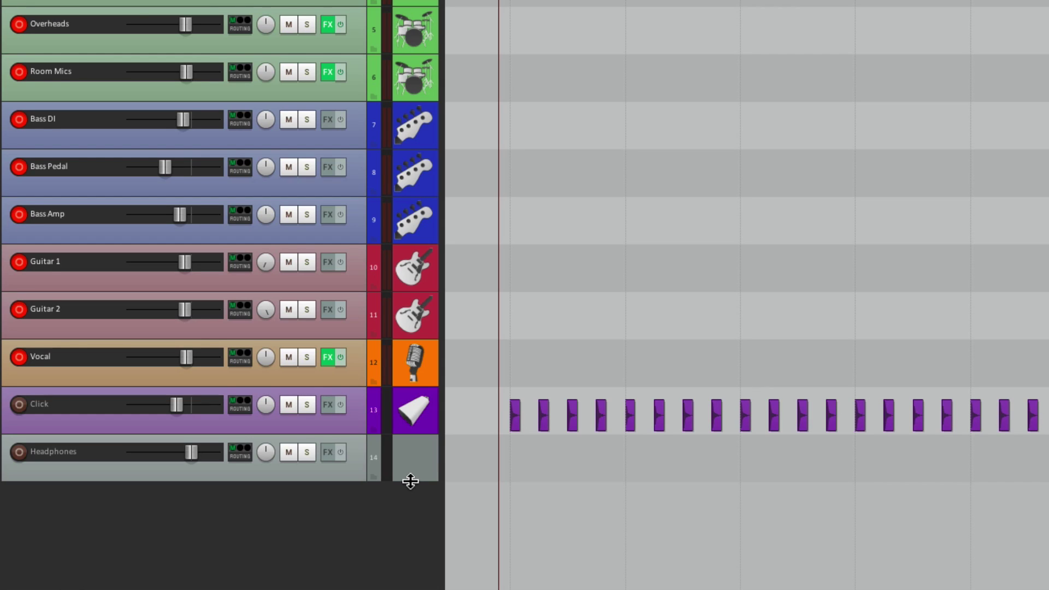
- Give Headphones a hardware output to Headphones L / Headphones R, with master send off
{"action": "left_click", "coordinate": [237, 458]}
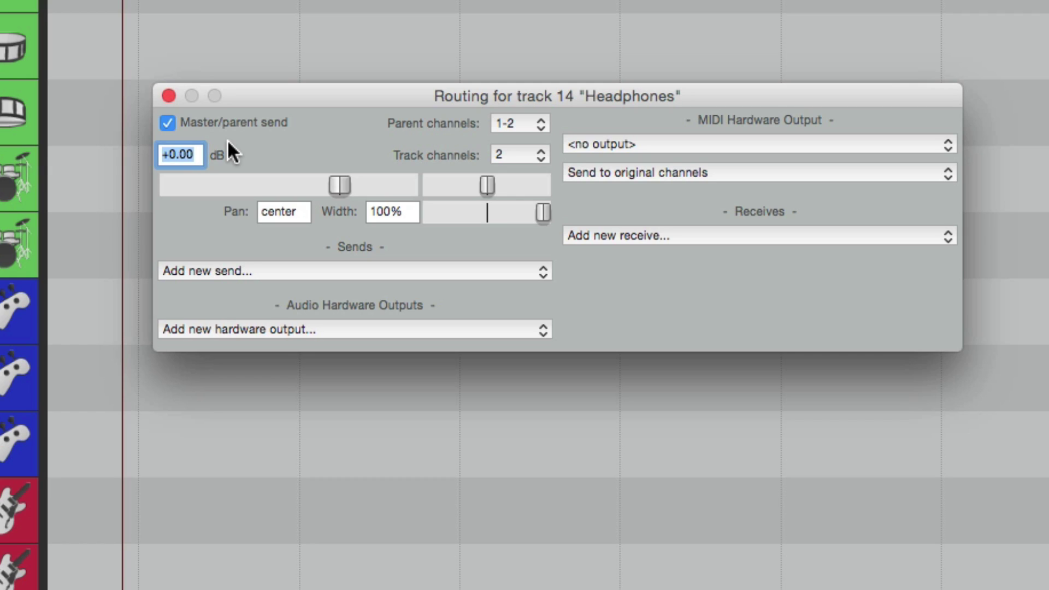
{"action": "left_click", "coordinate": [353, 331]}
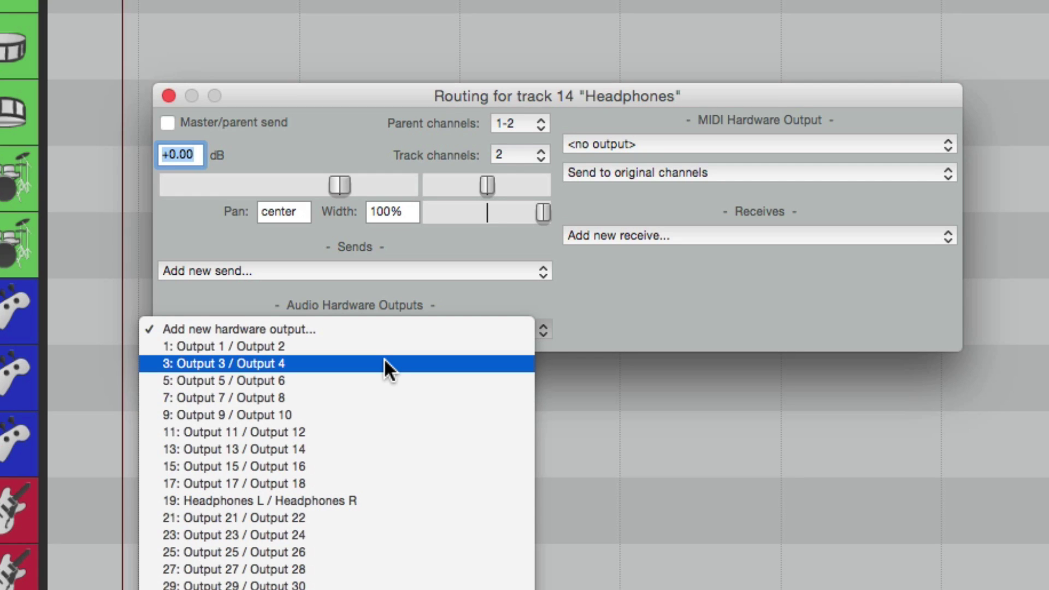
{"action": "left_click", "coordinate": [407, 500]}
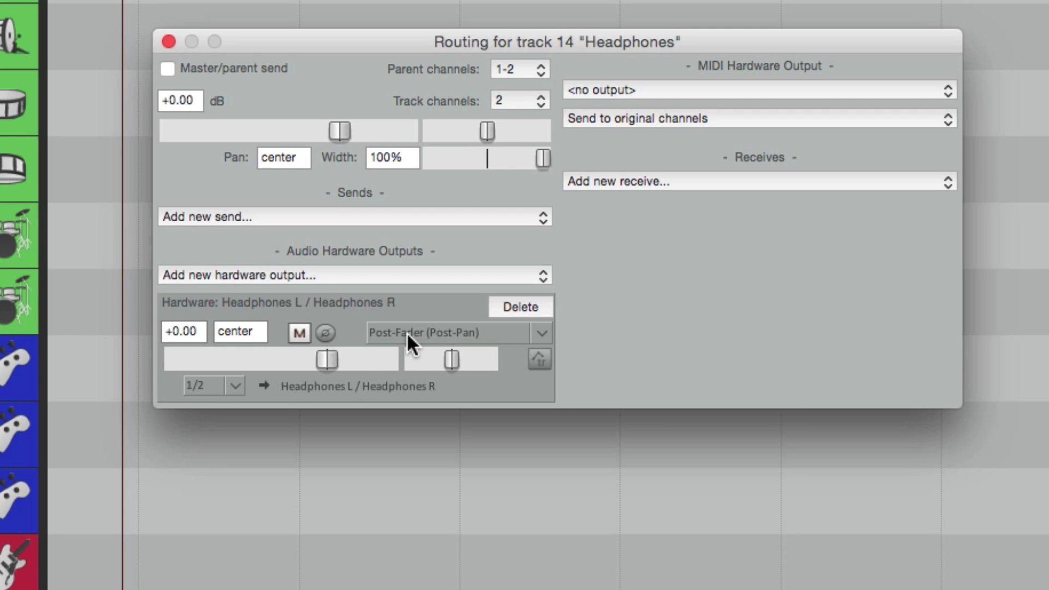
{"action": "left_click", "coordinate": [169, 42]}
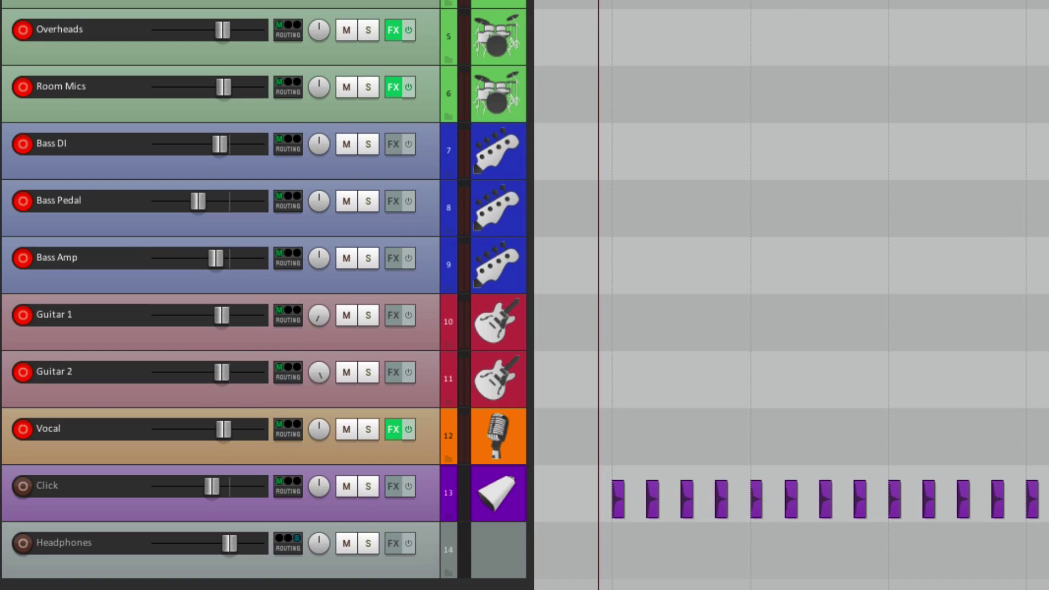
{"action": "mouse_move", "coordinate": [228, 548]}
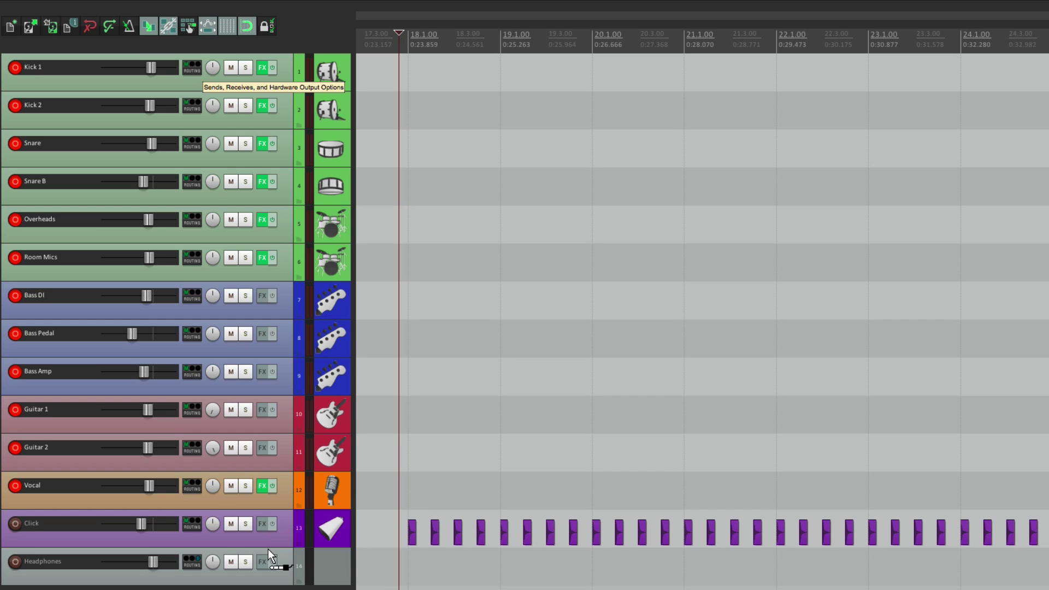
- In the routing matrix, send every track from Kick 1 through Click to Headphones
{"action": "left_click", "coordinate": [151, 7]}
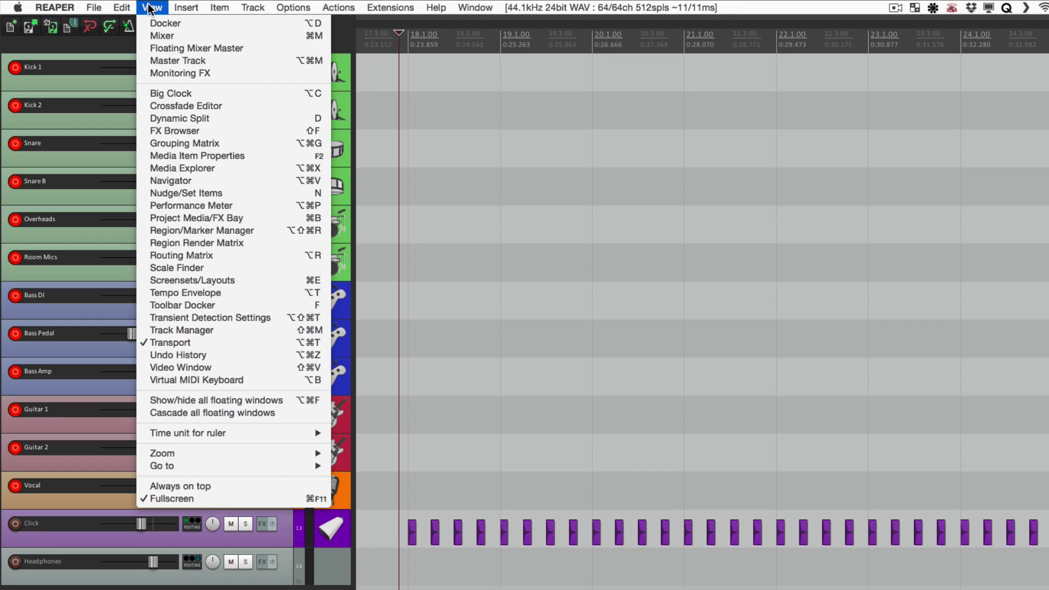
{"action": "left_click", "coordinate": [159, 260]}
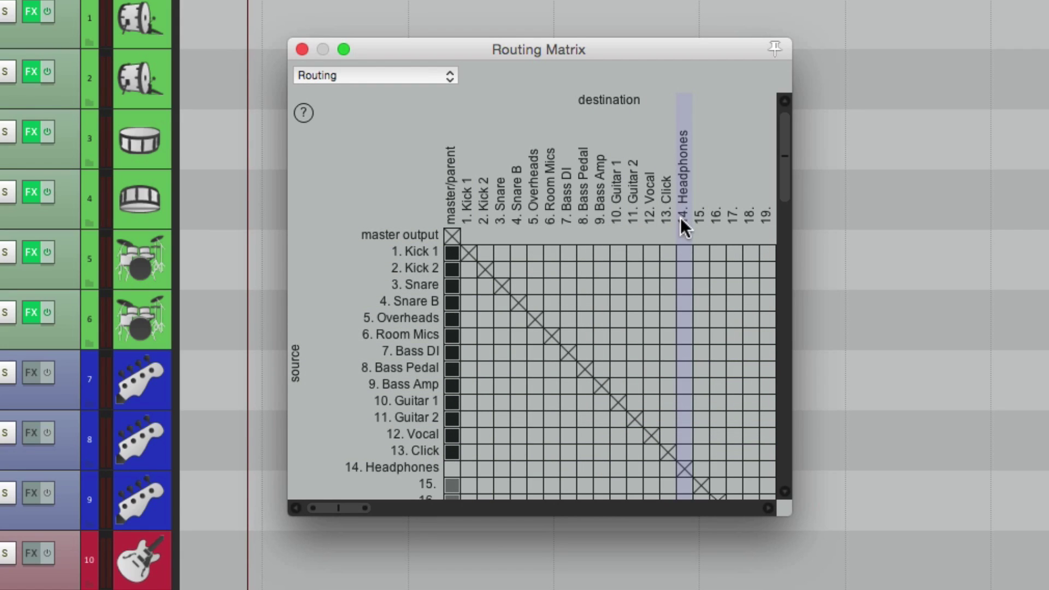
{"action": "left_click", "coordinate": [684, 253]}
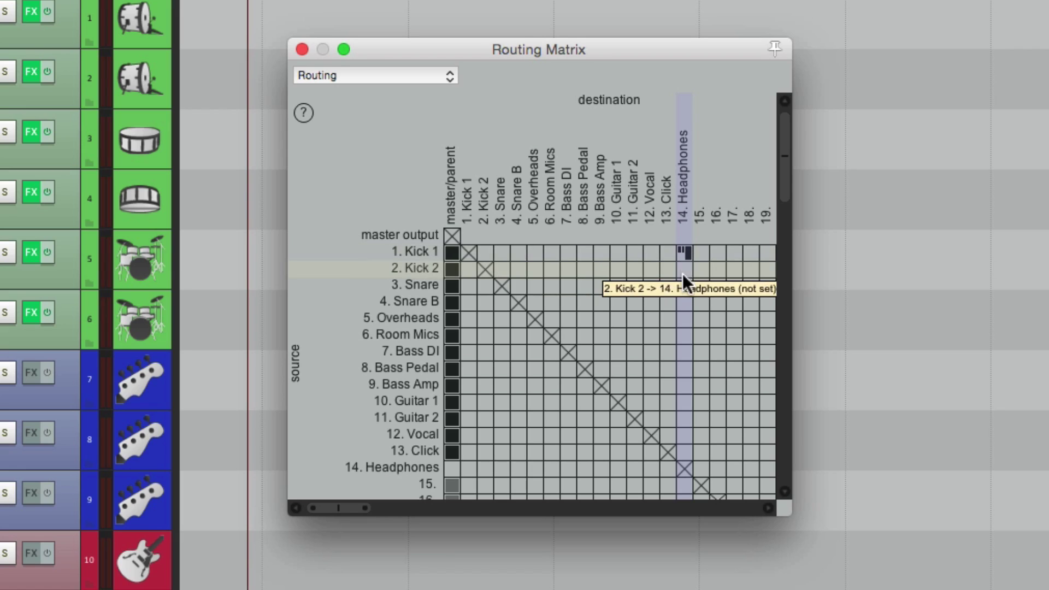
{"action": "left_click", "coordinate": [684, 268]}
{"action": "left_click", "coordinate": [684, 268]}
{"action": "left_click", "coordinate": [688, 253]}
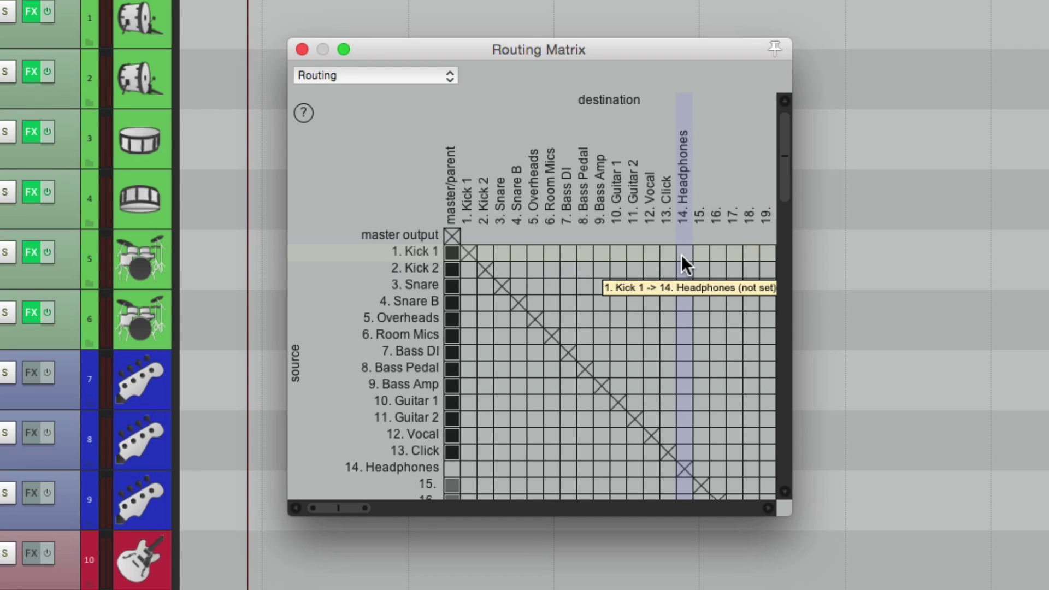
{"action": "left_click_drag", "start_coordinate": [681, 255], "coordinate": [676, 450]}
{"action": "left_click", "coordinate": [675, 451]}
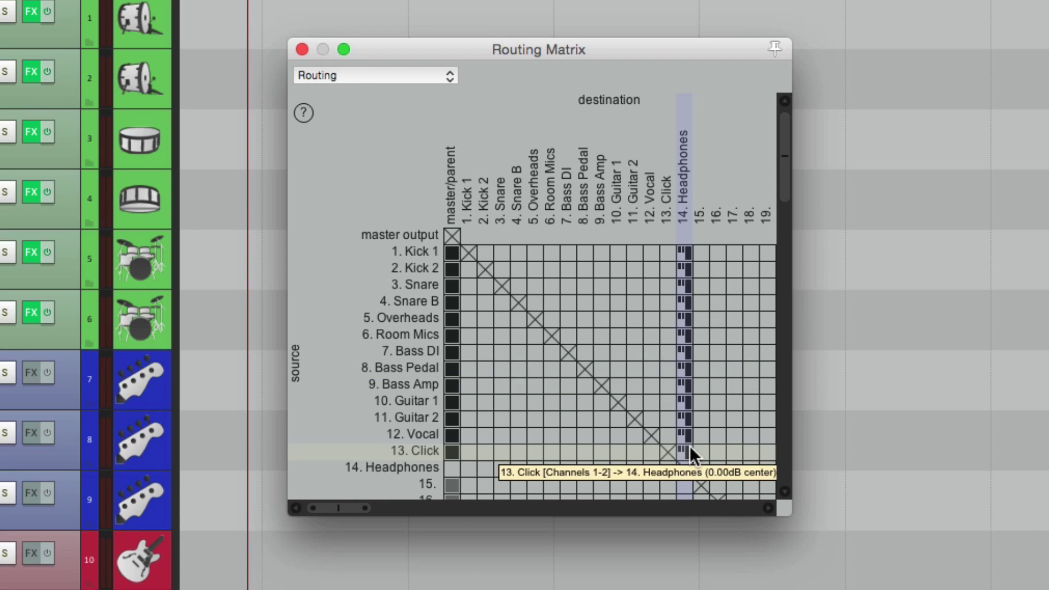
- Verify Kick 1's post-fader send to Headphones sits at +0.00 dB
{"action": "left_click", "coordinate": [302, 49]}
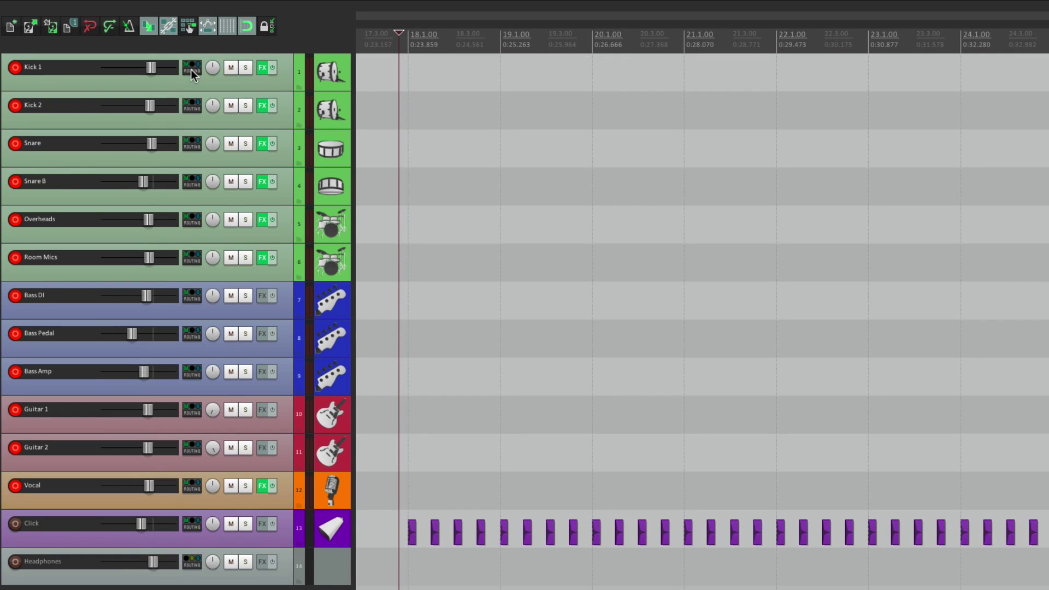
{"action": "left_click", "coordinate": [191, 70]}
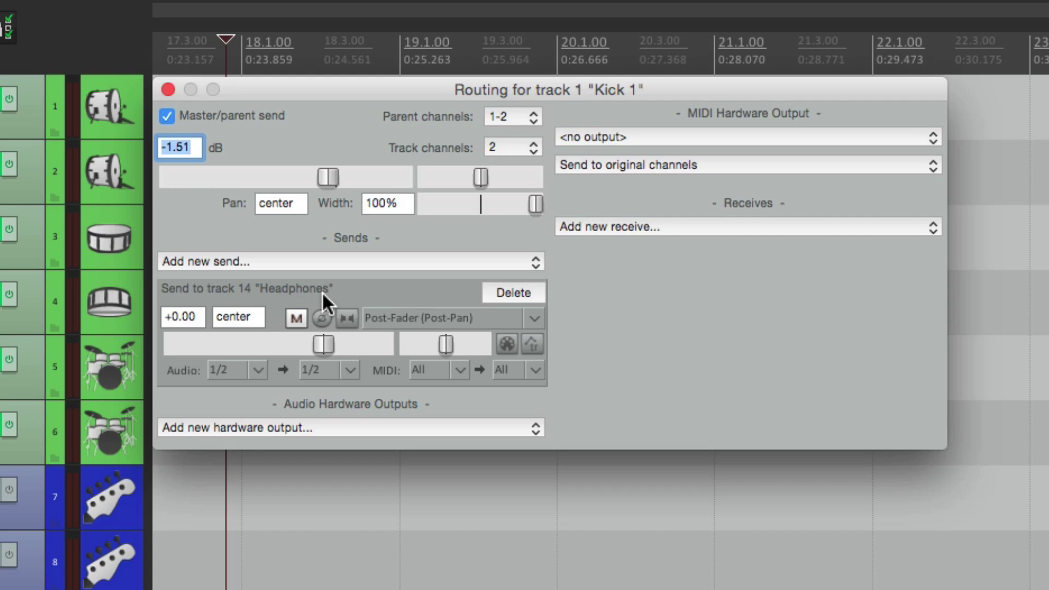
{"action": "left_click", "coordinate": [168, 88]}
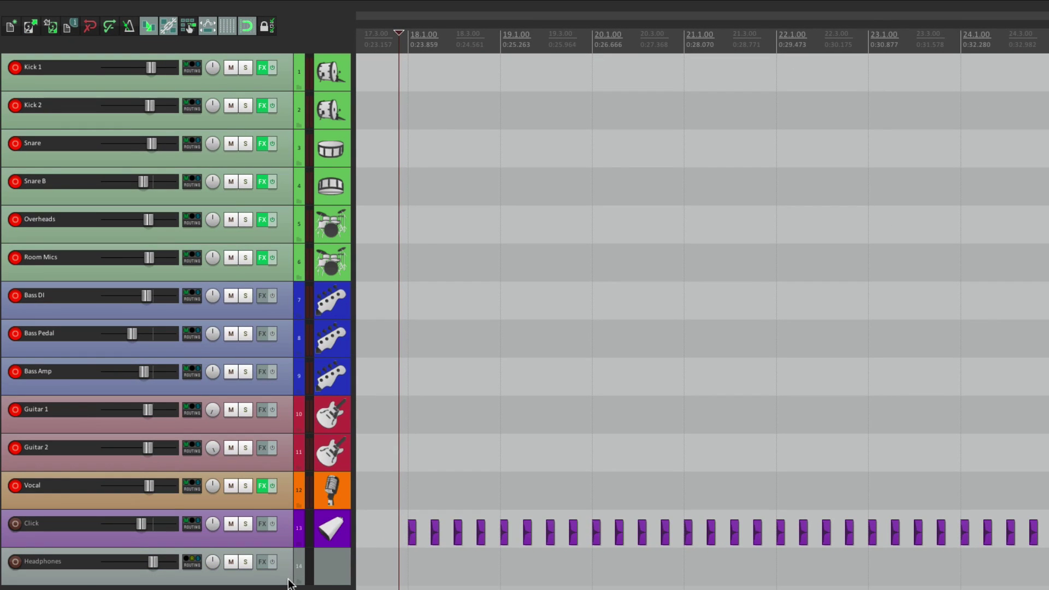
{"action": "left_click", "coordinate": [192, 563]}
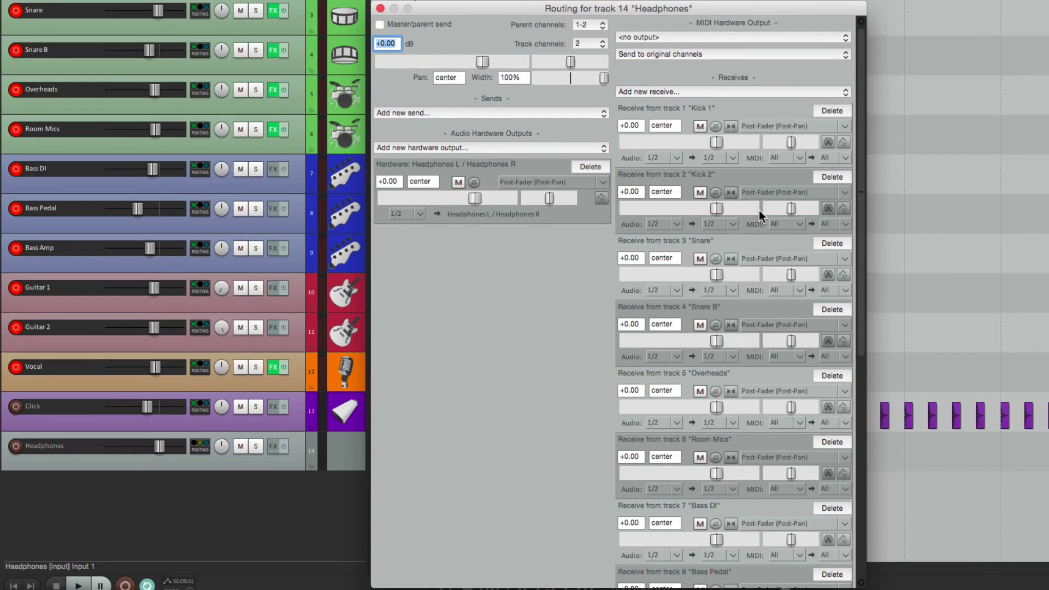
{"action": "left_click_drag", "start_coordinate": [857, 159], "coordinate": [867, 66]}
{"action": "left_click_drag", "start_coordinate": [861, 183], "coordinate": [859, 461]}
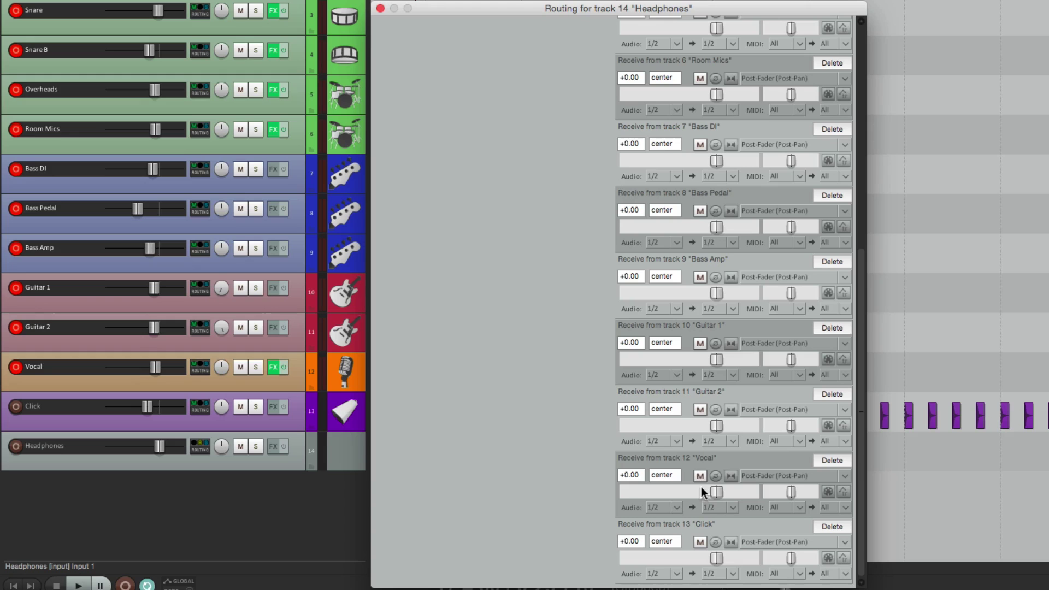
{"action": "scroll", "coordinate": [612, 270], "scroll_direction": "up", "scroll_amount": 10}
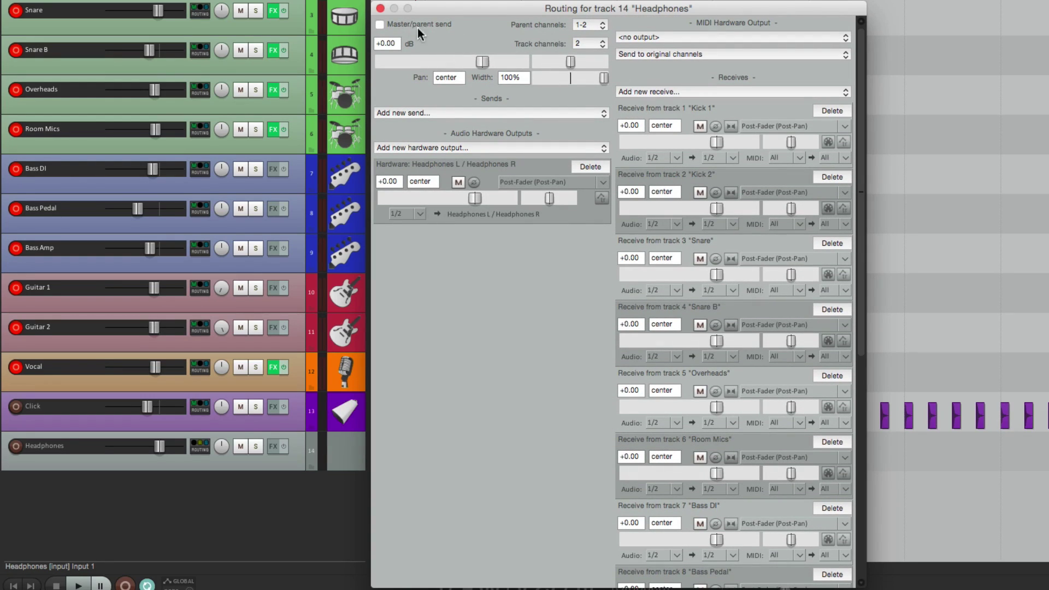
{"action": "left_click", "coordinate": [380, 8]}
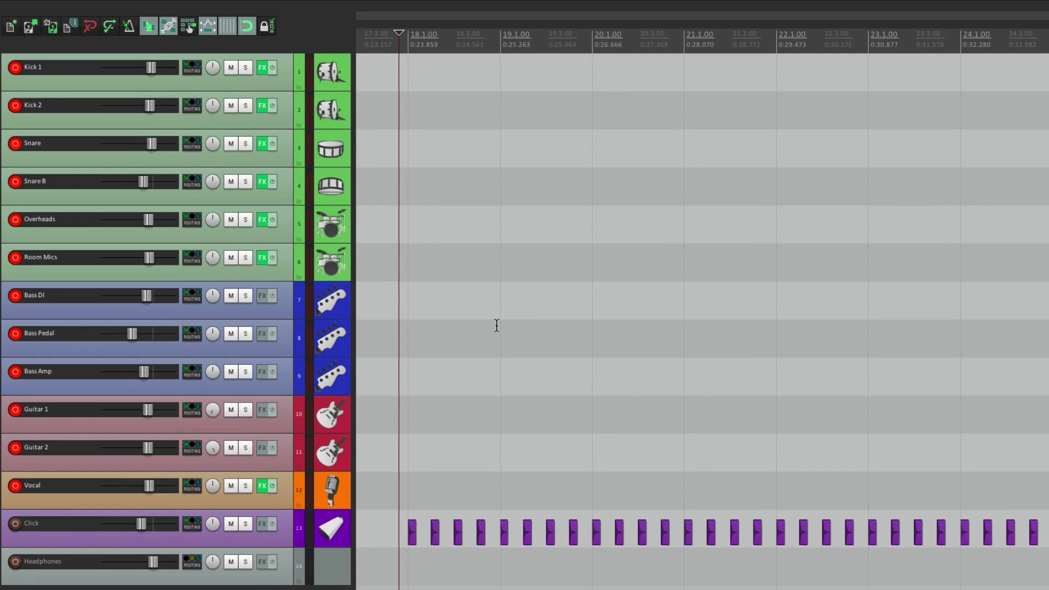
- In the routing matrix, disable master sends for Kick 1 through Click and enable Headphones'
{"action": "key", "text": "alt+r"}
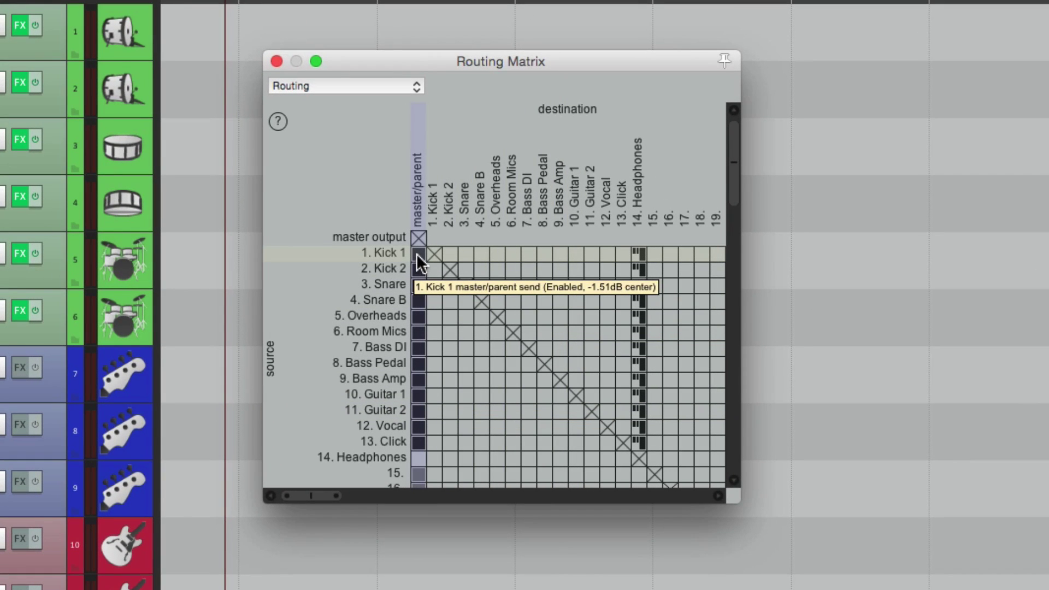
{"action": "left_click_drag", "start_coordinate": [416, 254], "coordinate": [419, 441]}
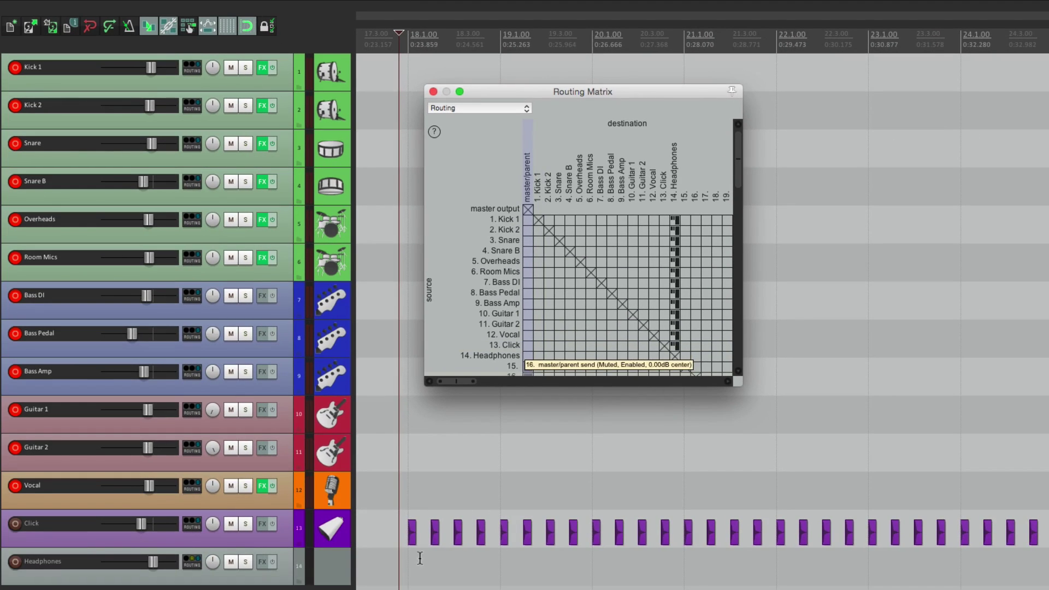
{"action": "left_click", "coordinate": [394, 568]}
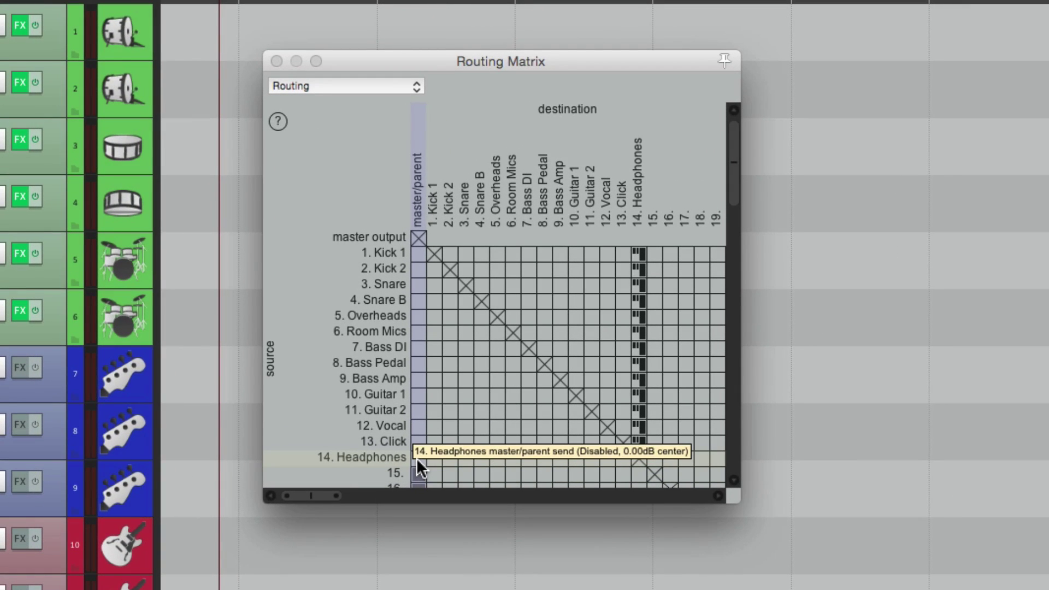
{"action": "left_click", "coordinate": [417, 458]}
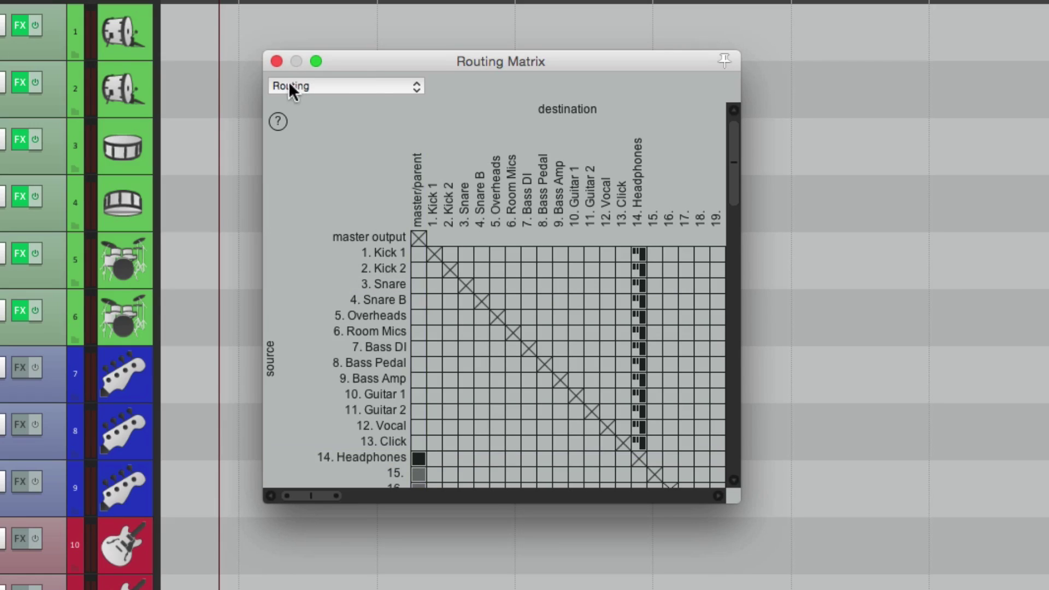
{"action": "left_click", "coordinate": [277, 60]}
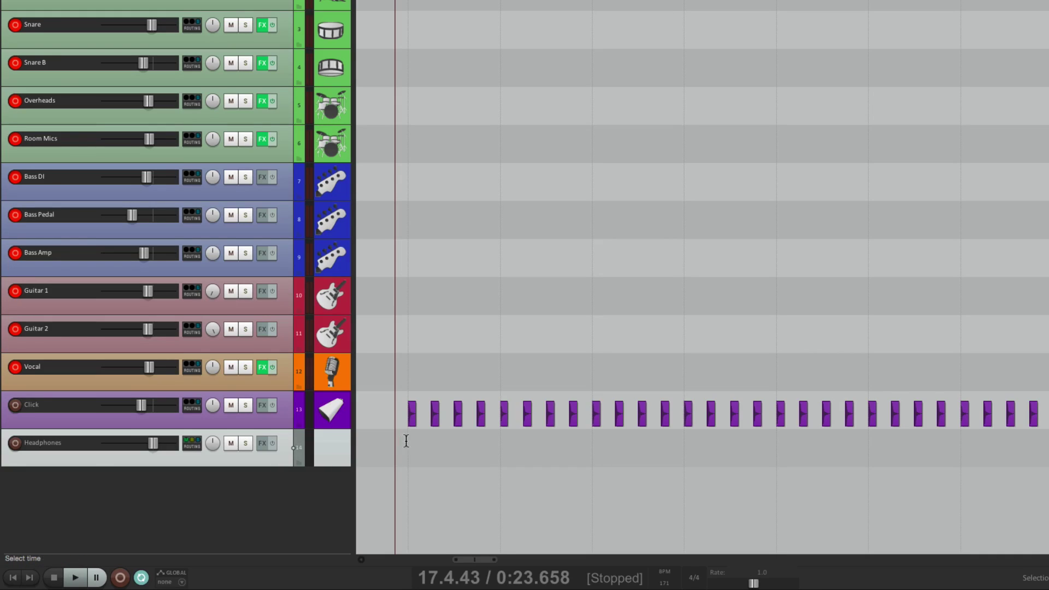
{"action": "key", "text": "space"}
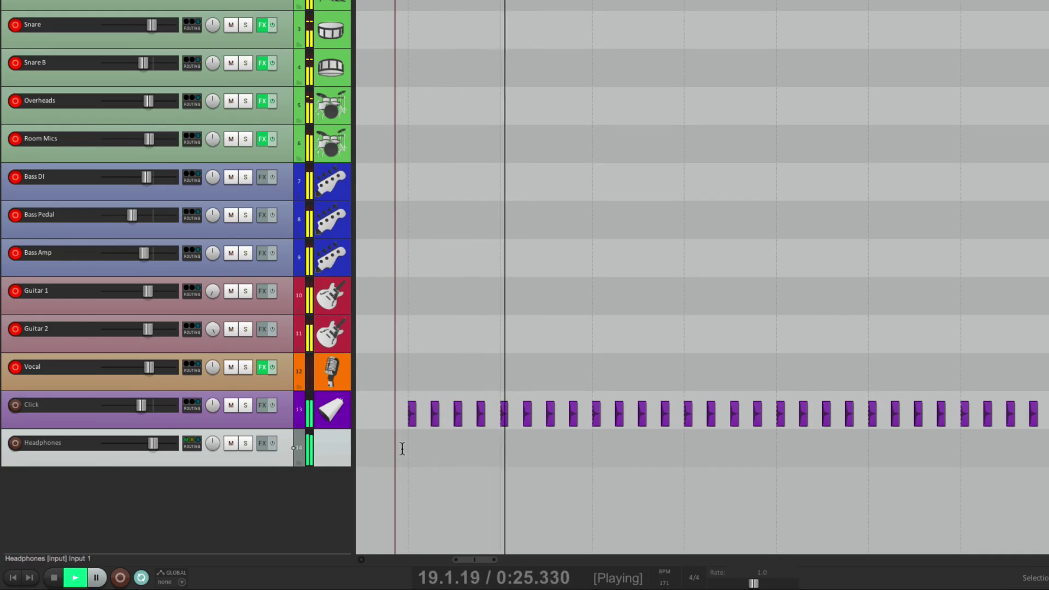
{"action": "left_click", "coordinate": [231, 444]}
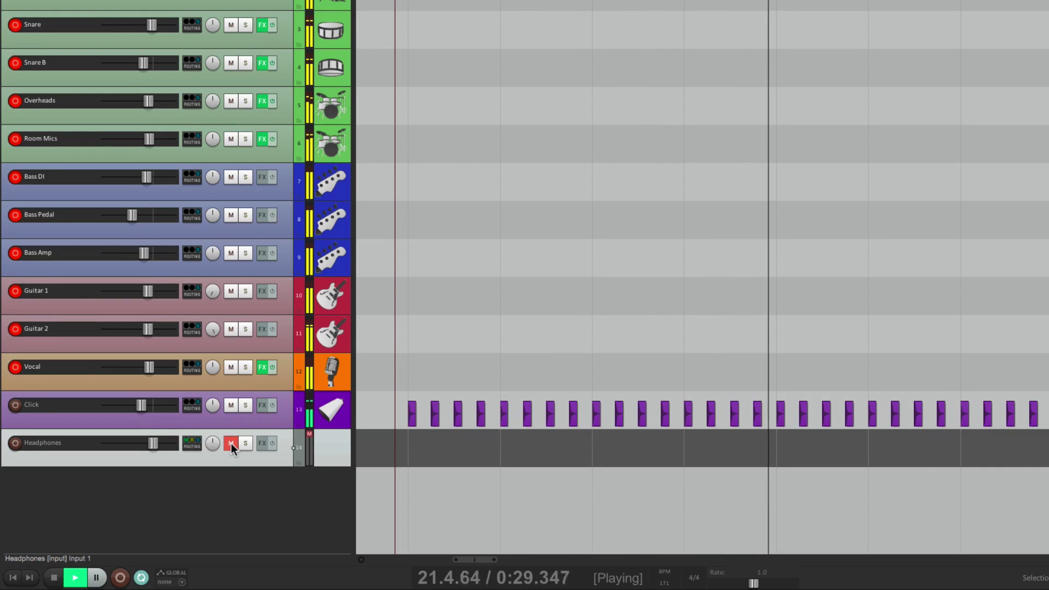
{"action": "left_click", "coordinate": [231, 443]}
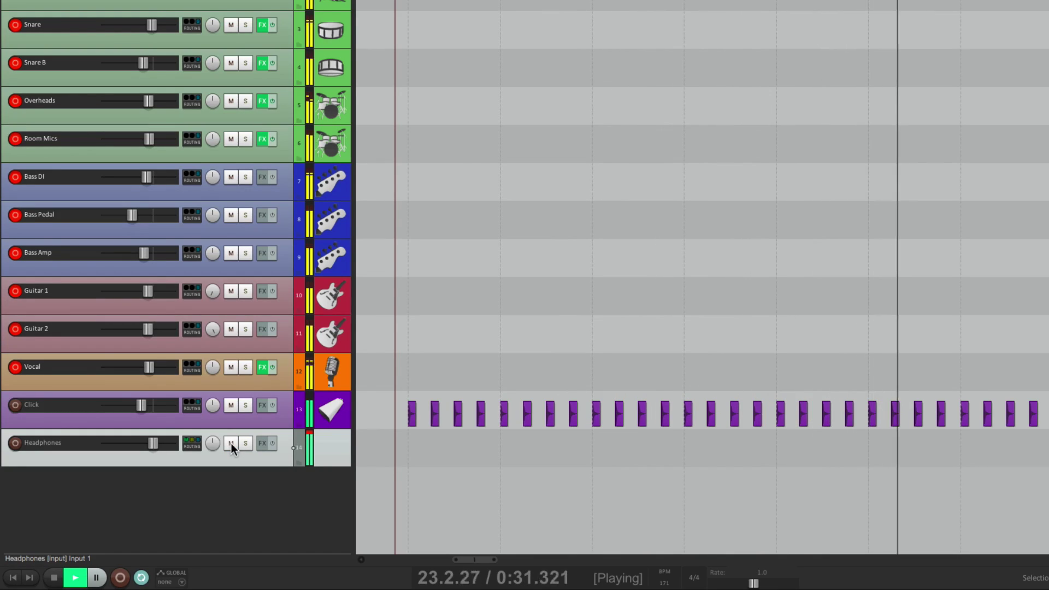
{"action": "left_click", "coordinate": [231, 444]}
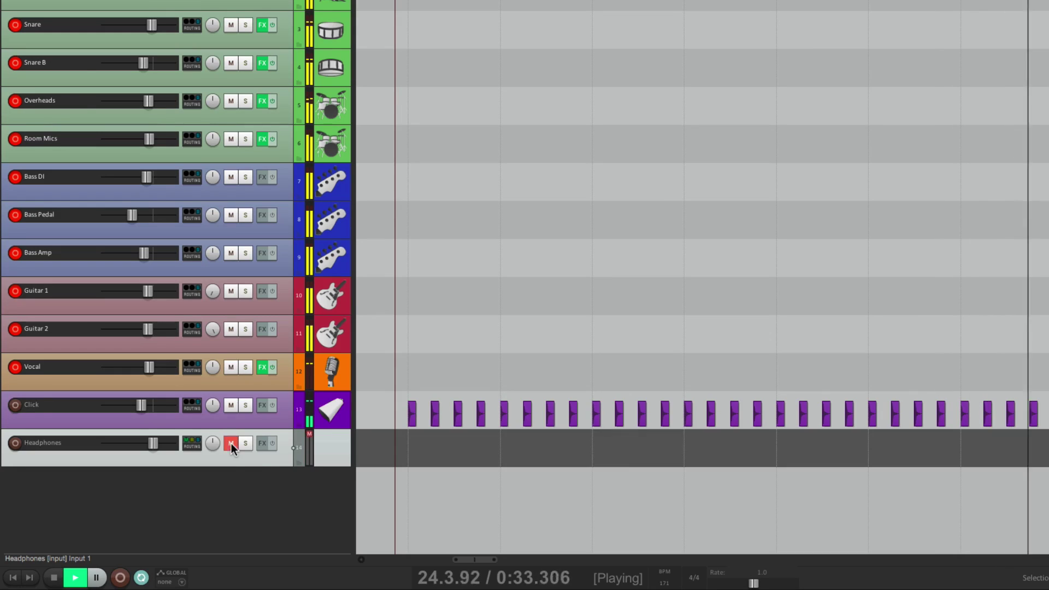
{"action": "key", "text": "space"}
{"action": "left_click", "coordinate": [236, 444]}
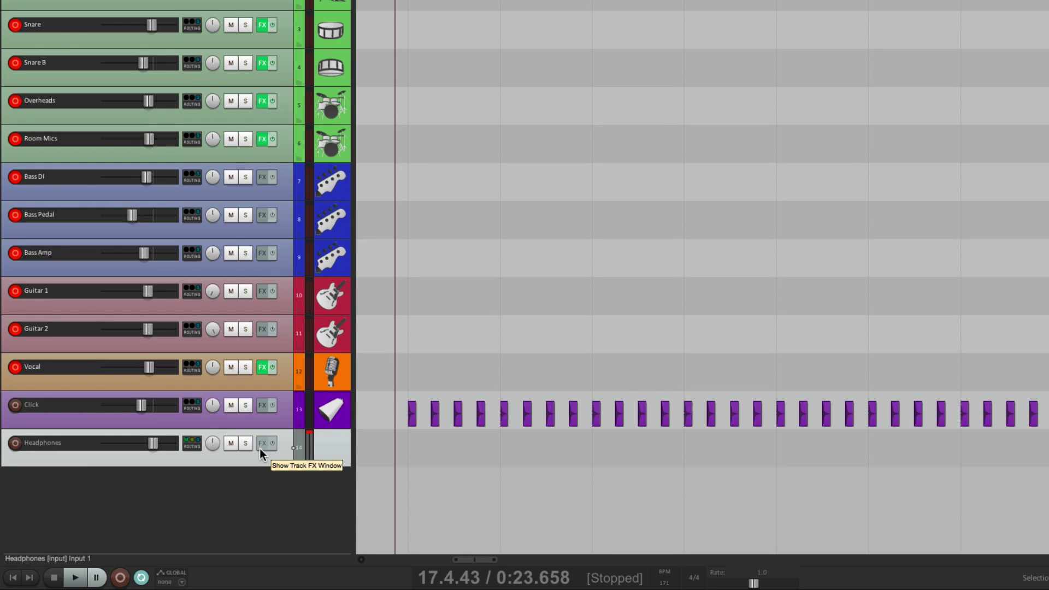
- Re-enable master sends for Kick 1 through Click and disable the Headphones master send
{"action": "key", "text": "alt+r"}
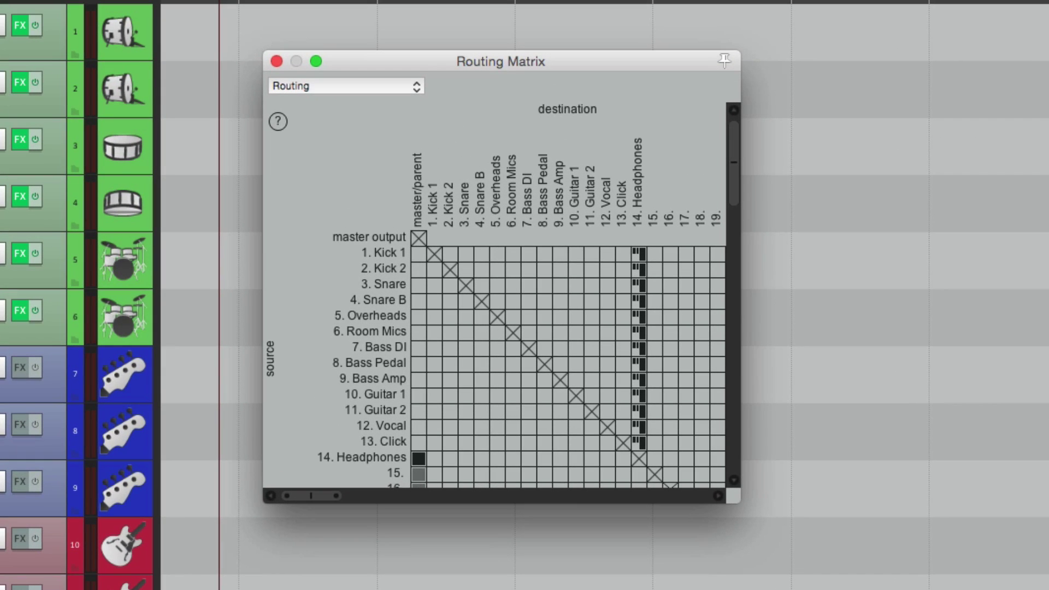
{"action": "left_click_drag", "start_coordinate": [419, 258], "coordinate": [415, 440]}
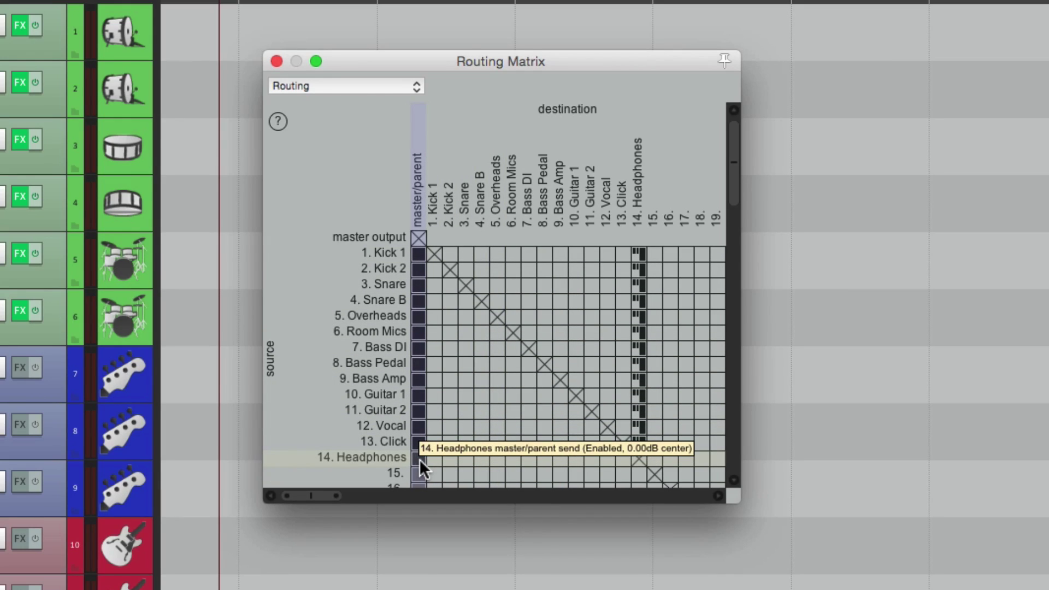
{"action": "left_click", "coordinate": [420, 459]}
{"action": "key", "text": "alt+r"}
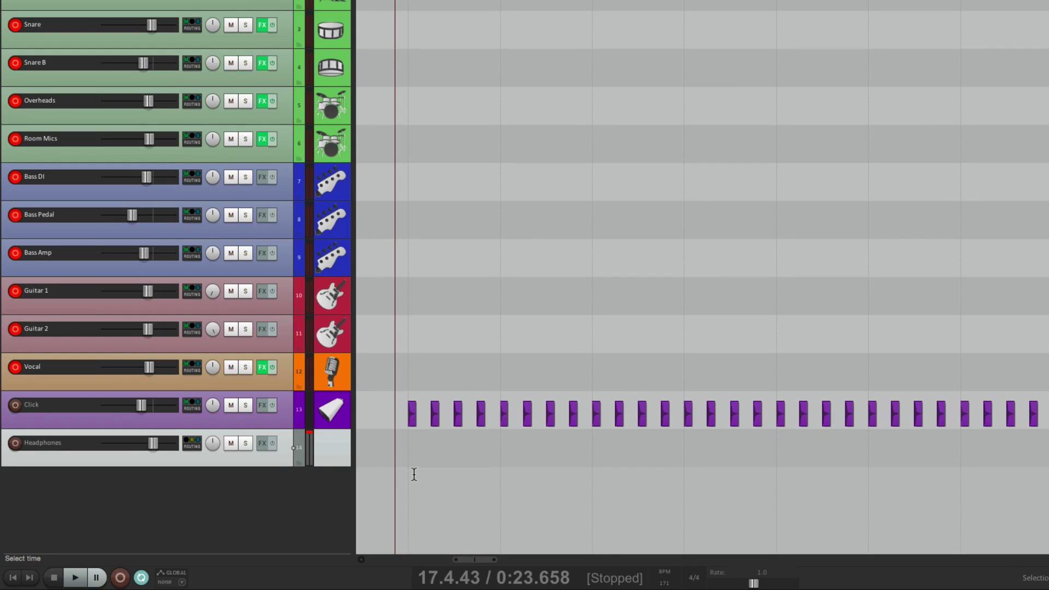
{"action": "key", "text": "space"}
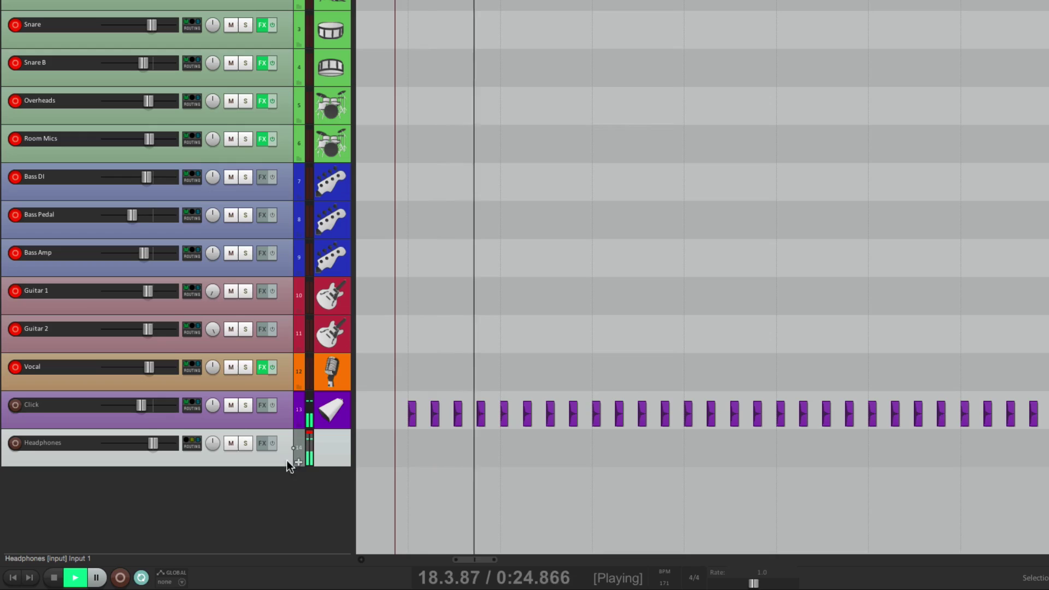
{"action": "key", "text": "space"}
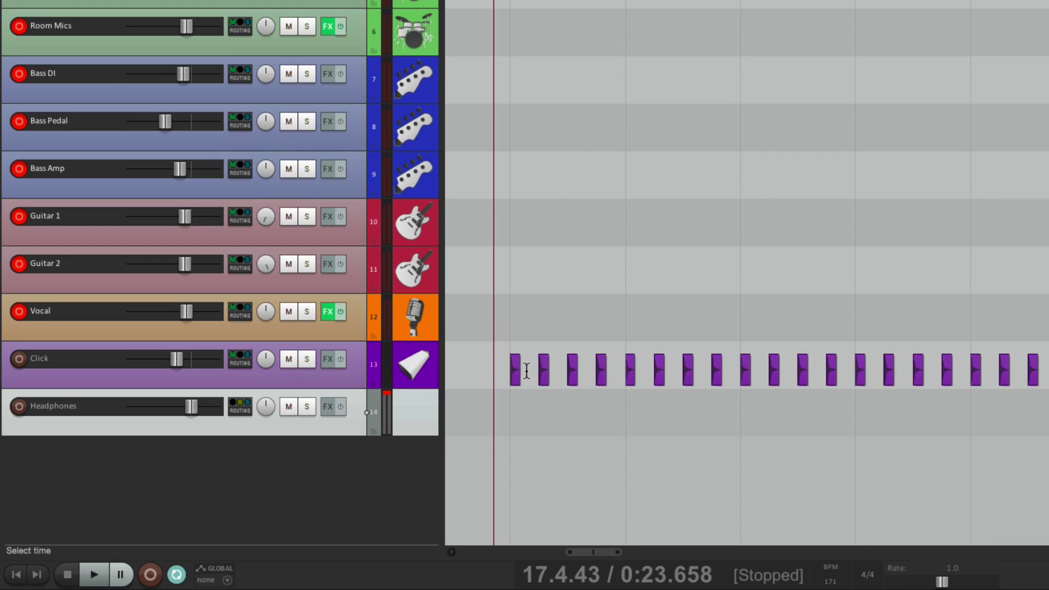
- Turn off the Click track's master/parent send
{"action": "left_click", "coordinate": [241, 363]}
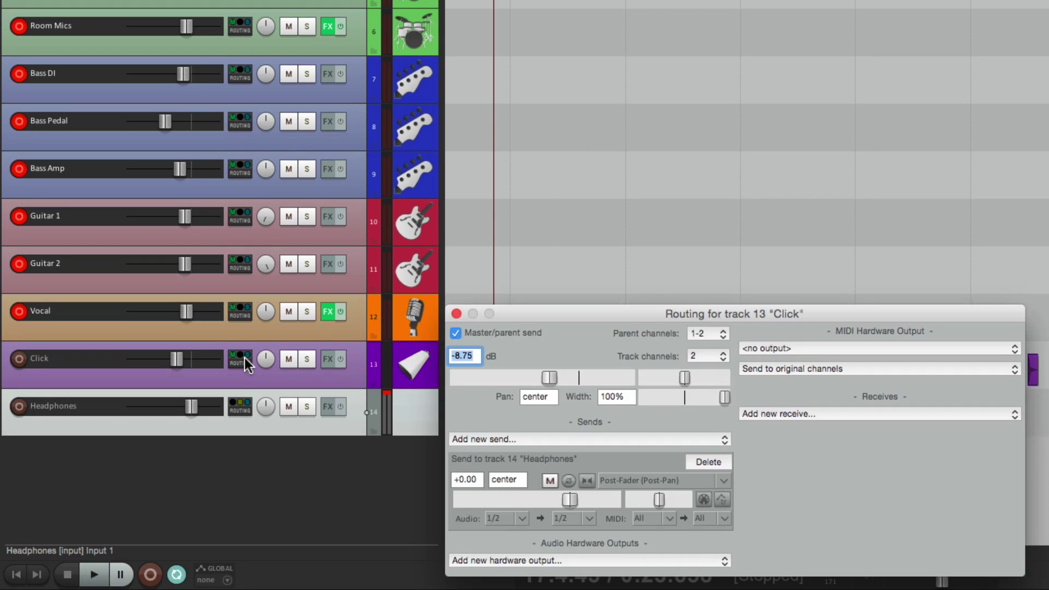
{"action": "left_click", "coordinate": [454, 334]}
{"action": "left_click", "coordinate": [456, 314]}
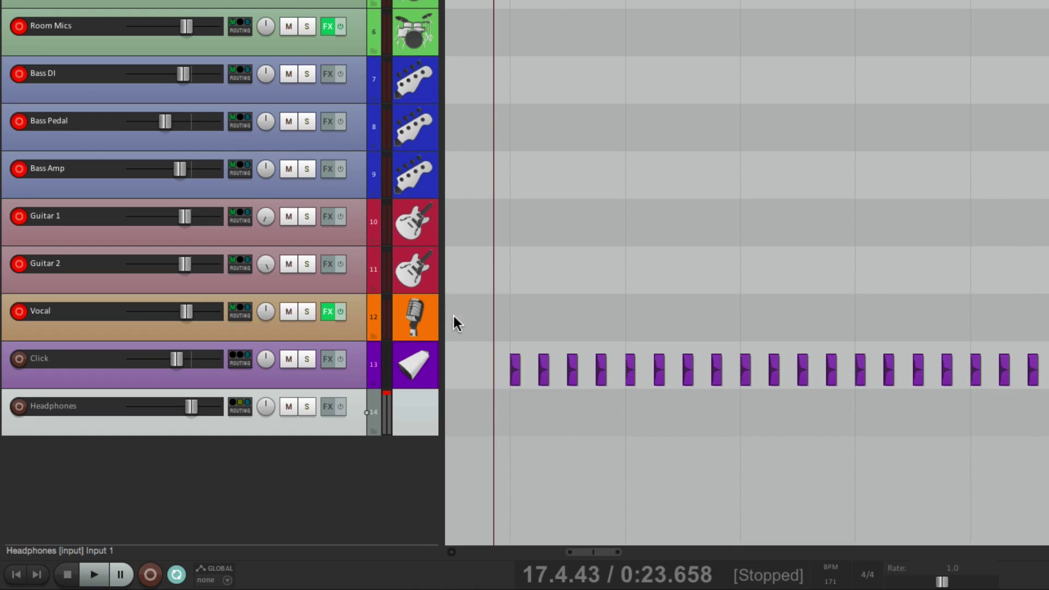
- Play back the mix without the click, then bring up the routing matrix
{"action": "key", "text": "space"}
{"action": "key", "text": "space"}
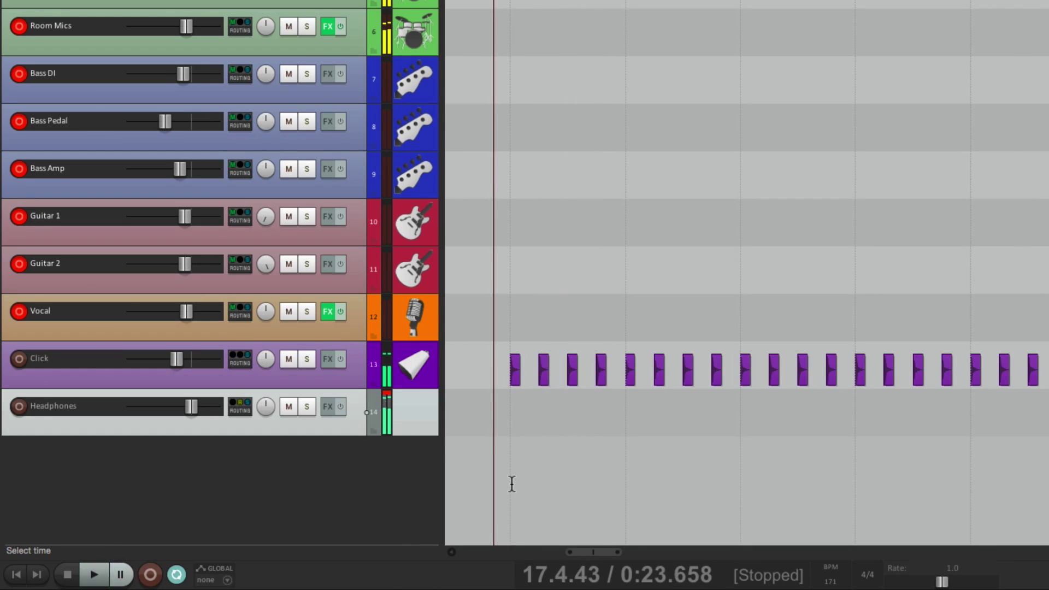
{"action": "key", "text": "space"}
{"action": "key", "text": "space"}
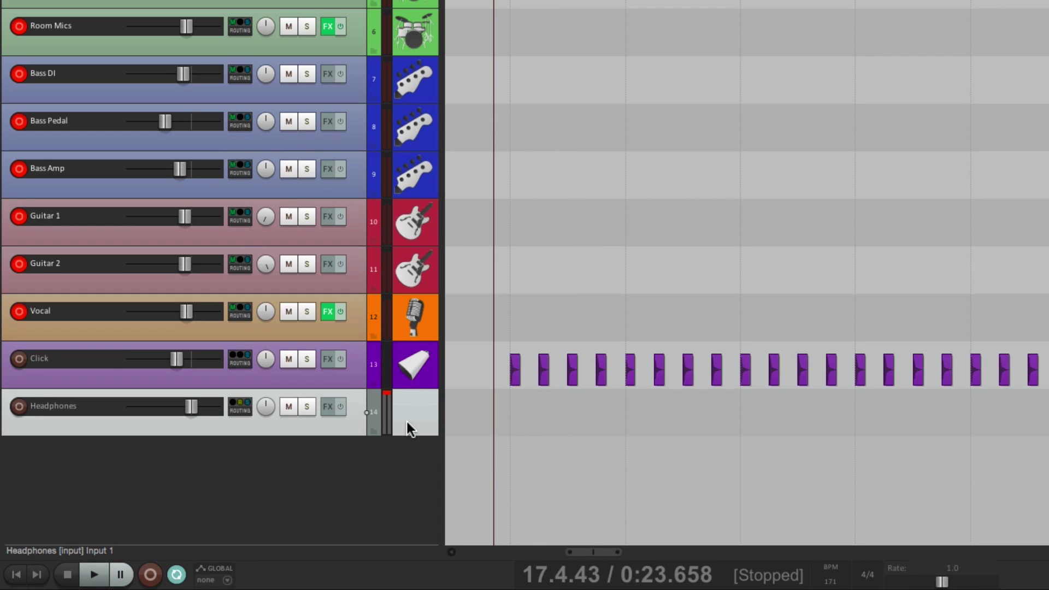
{"action": "key", "text": "space"}
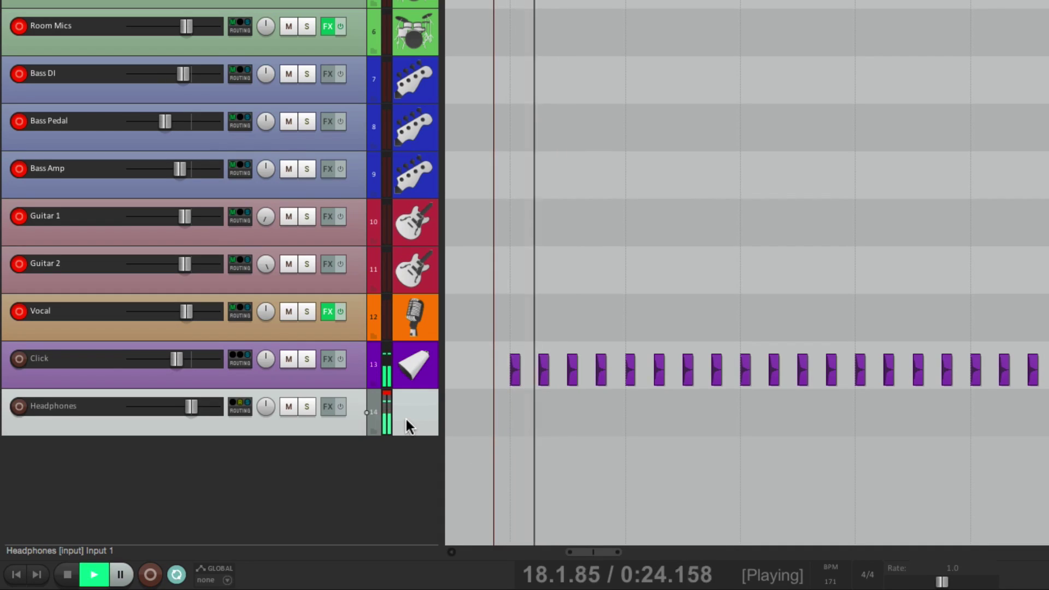
{"action": "key", "text": "space"}
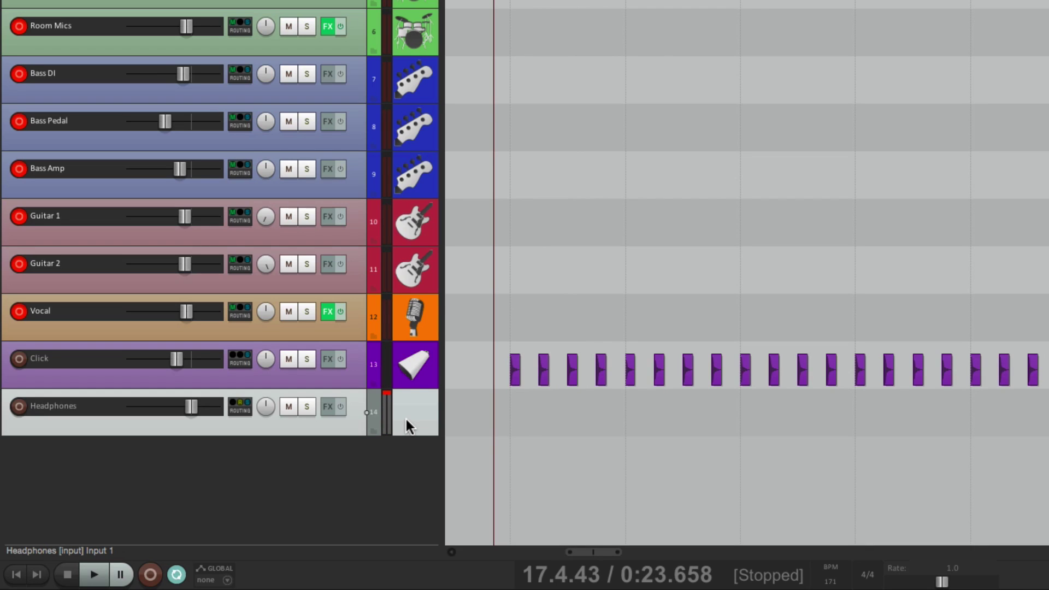
{"action": "key", "text": "alt+r"}
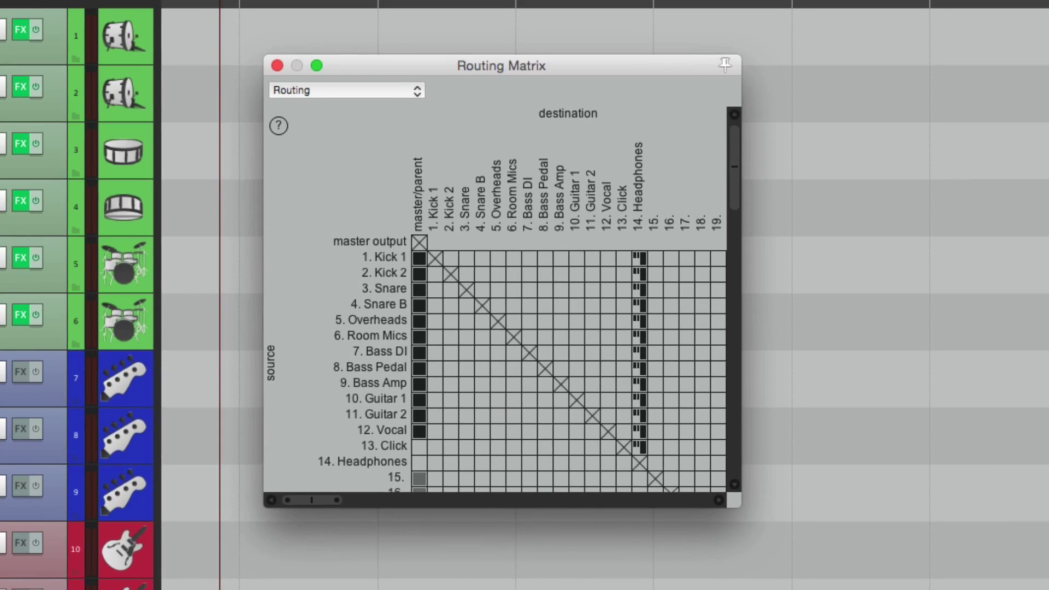
- Temporarily send only Headphones to the master and audition the cue mix
{"action": "left_click_drag", "start_coordinate": [415, 257], "coordinate": [415, 430]}
{"action": "left_click", "coordinate": [421, 461]}
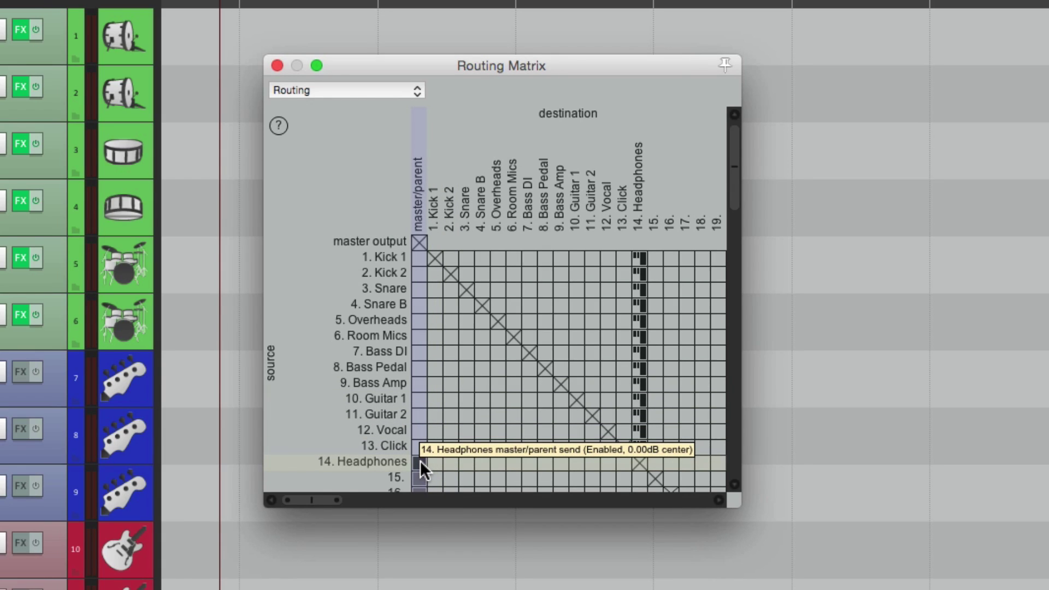
{"action": "key", "text": "alt+r"}
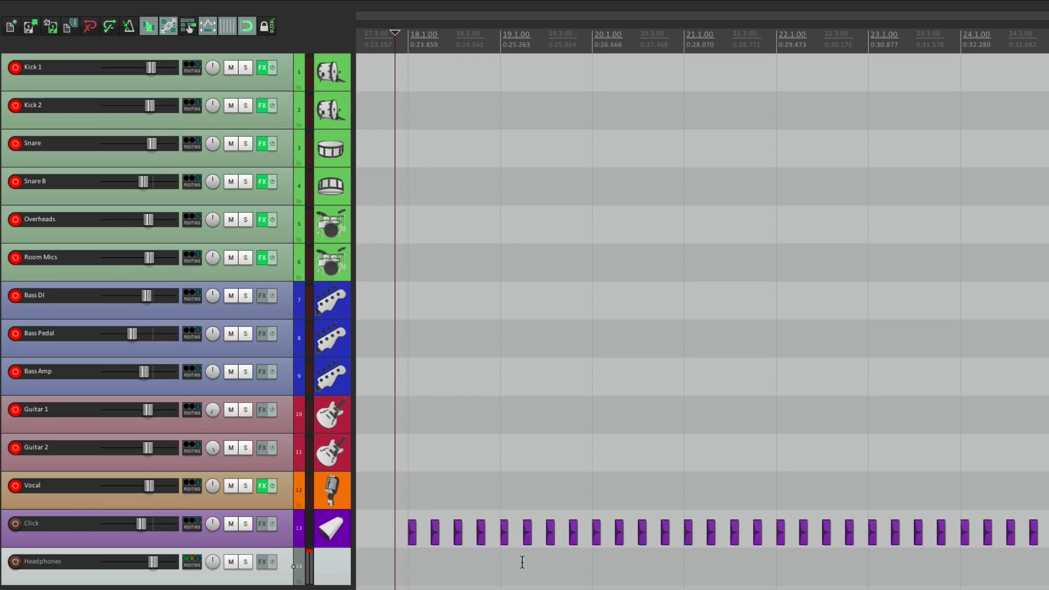
{"action": "key", "text": "space"}
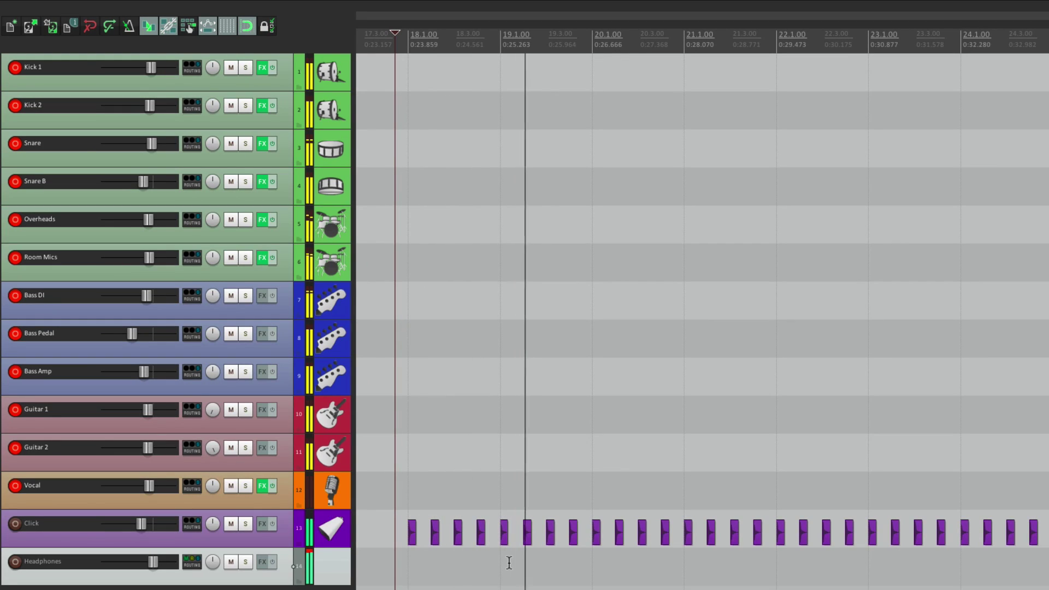
{"action": "key", "text": "space"}
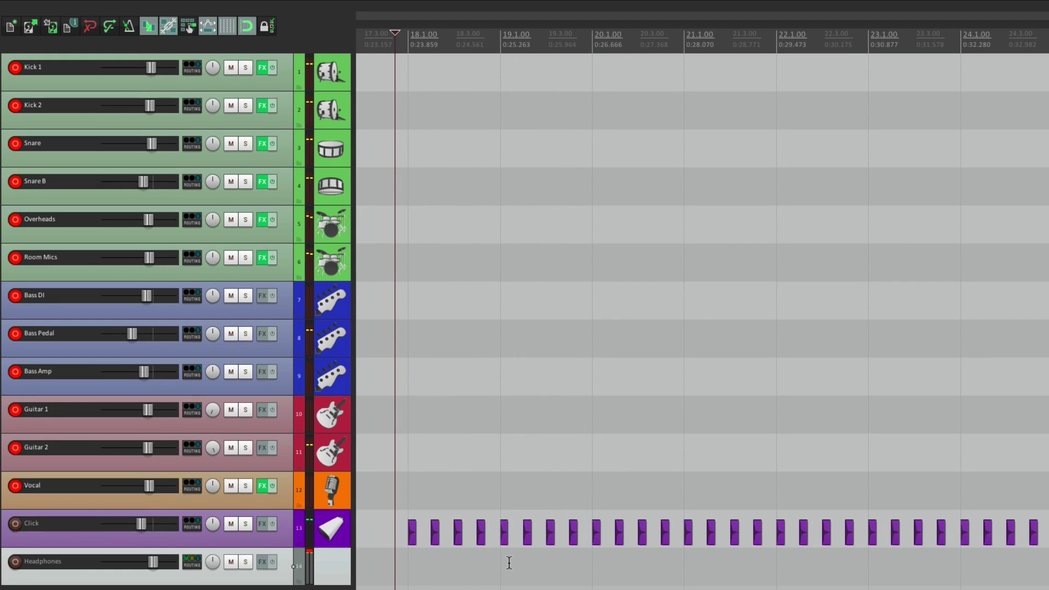
- Restore master sends for tracks 1–12, drop Headphones from the master, and play back
{"action": "key", "text": "alt+r"}
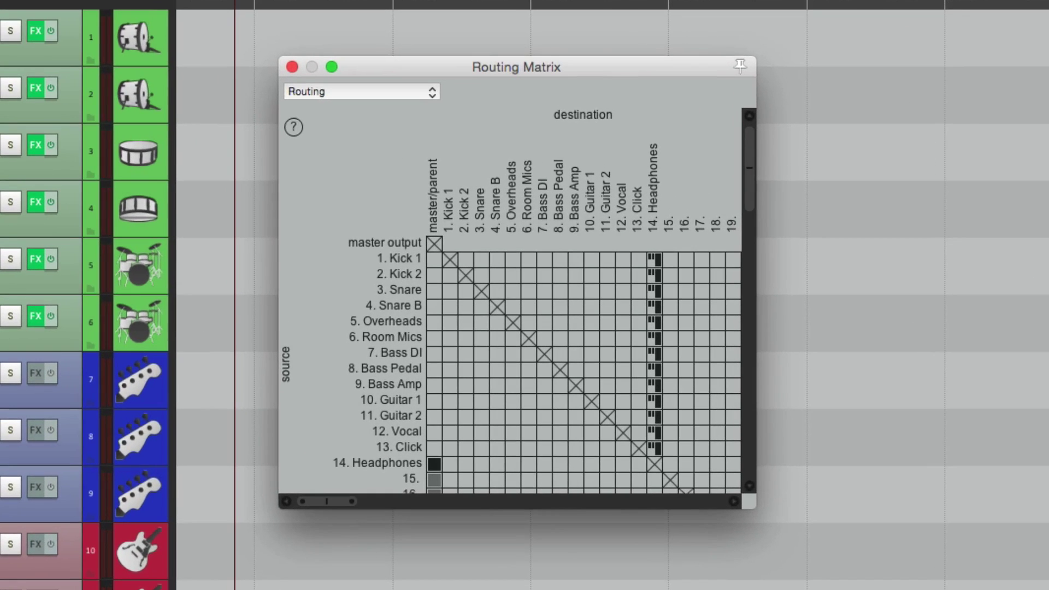
{"action": "left_click_drag", "start_coordinate": [431, 432], "coordinate": [438, 261]}
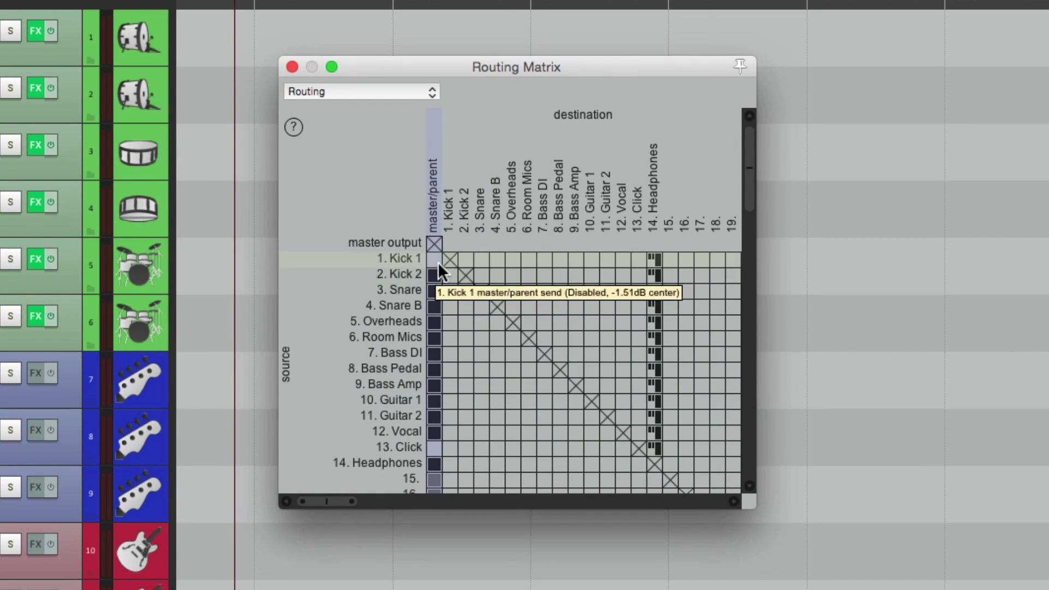
{"action": "left_click", "coordinate": [436, 464]}
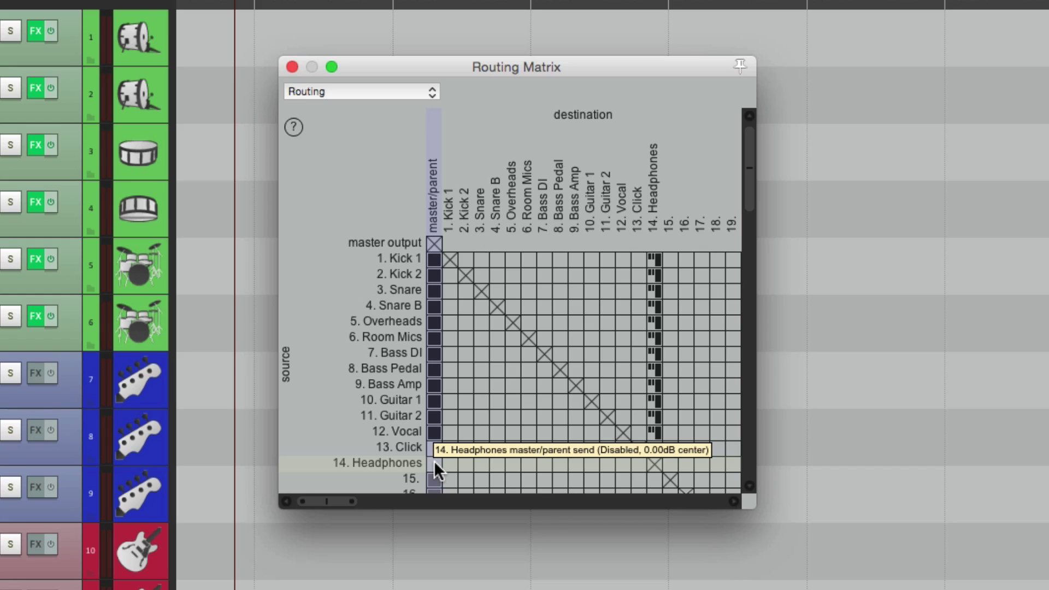
{"action": "key", "text": "alt+r"}
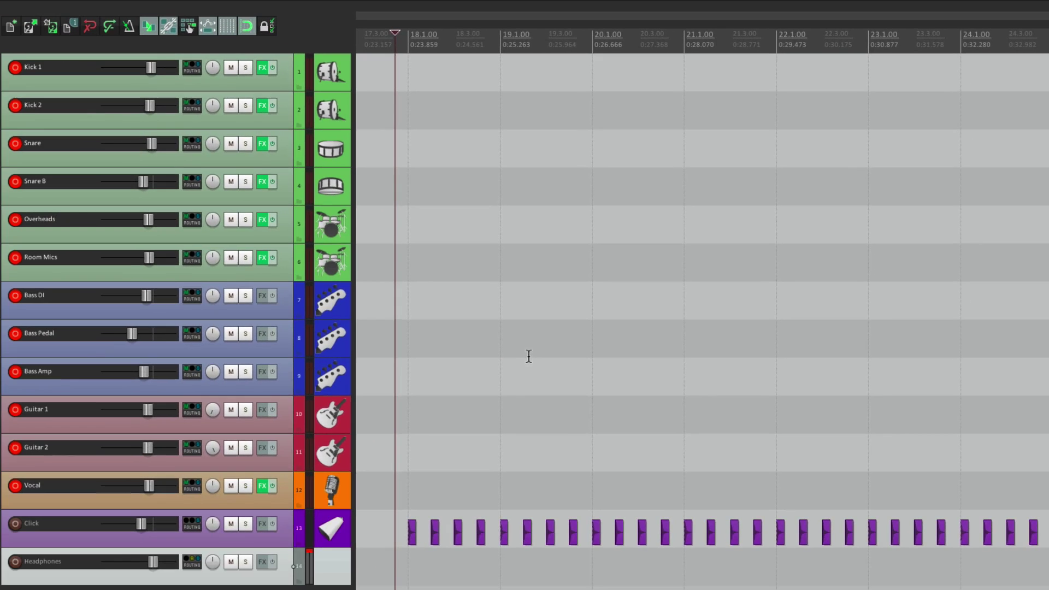
{"action": "key", "text": "space"}
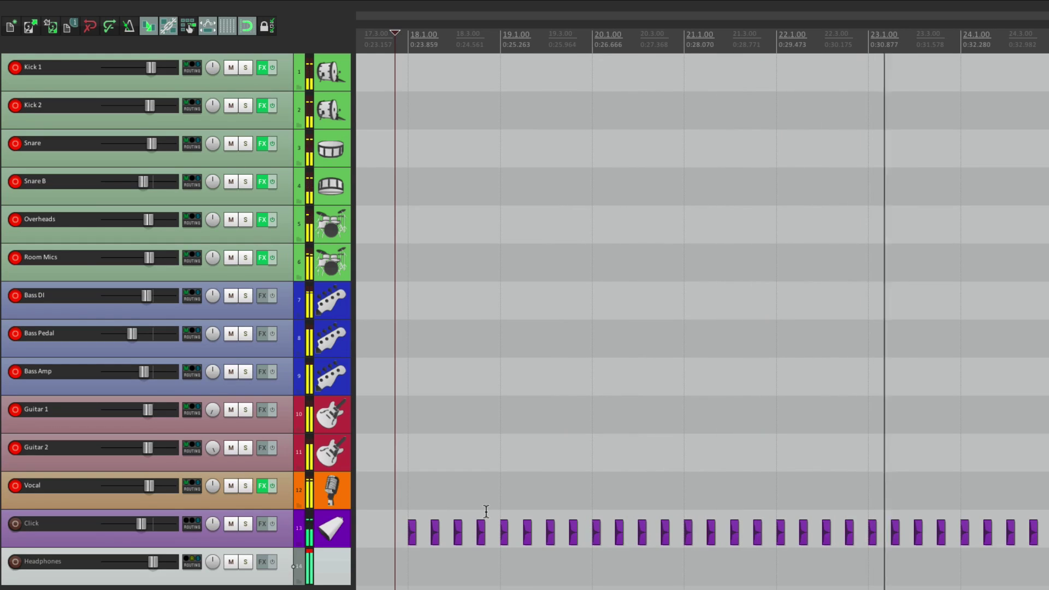
{"action": "key", "text": "space"}
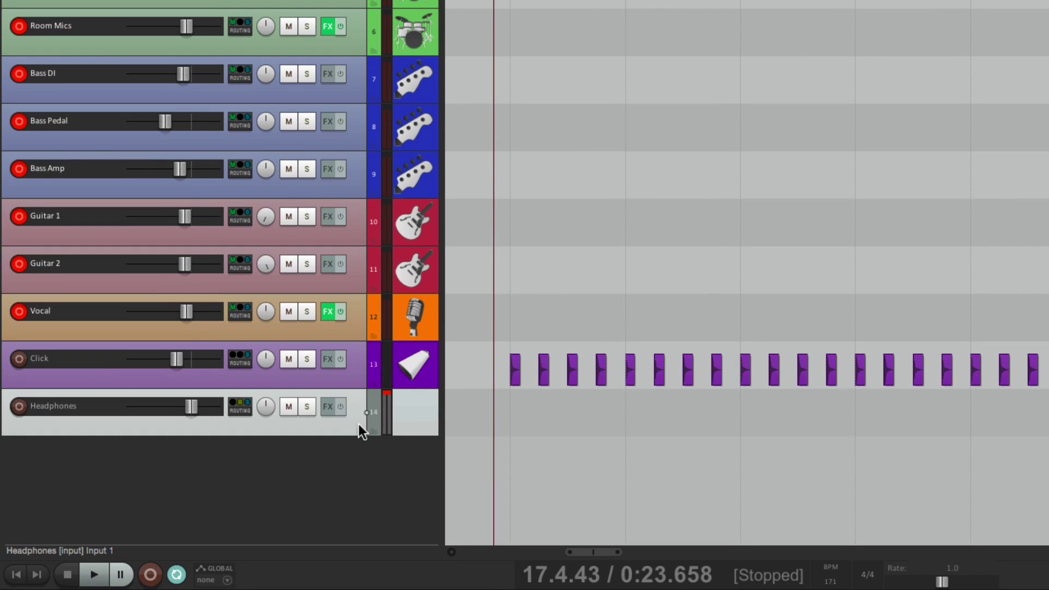
- Add track 15 below Headphones and name it 'Headphones 2'
{"action": "key", "text": "ctrl+t"}
{"action": "double_click", "coordinate": [90, 455]}
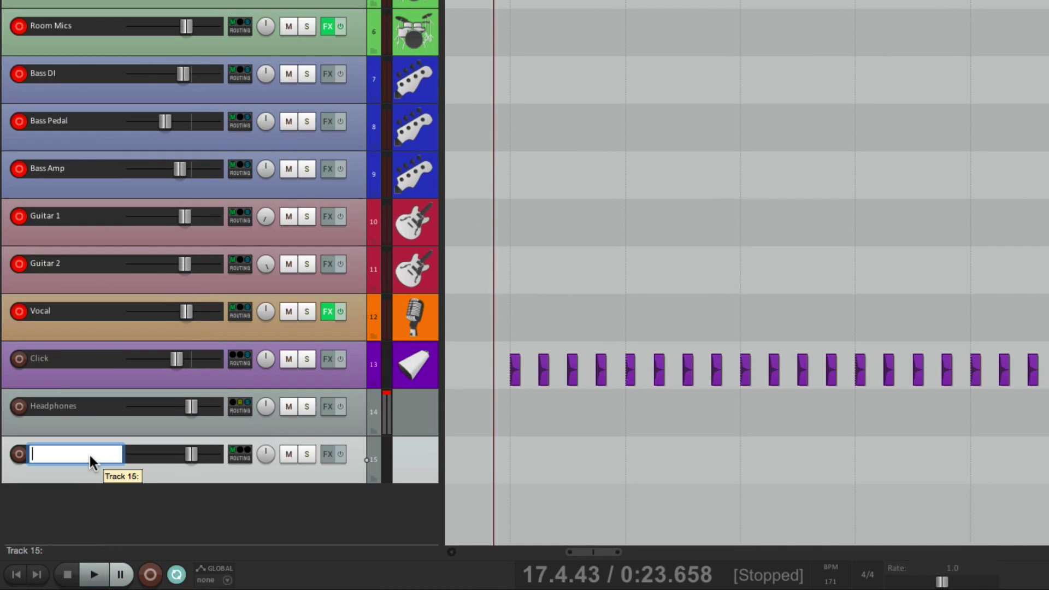
{"action": "type", "text": "Headphones 2"}
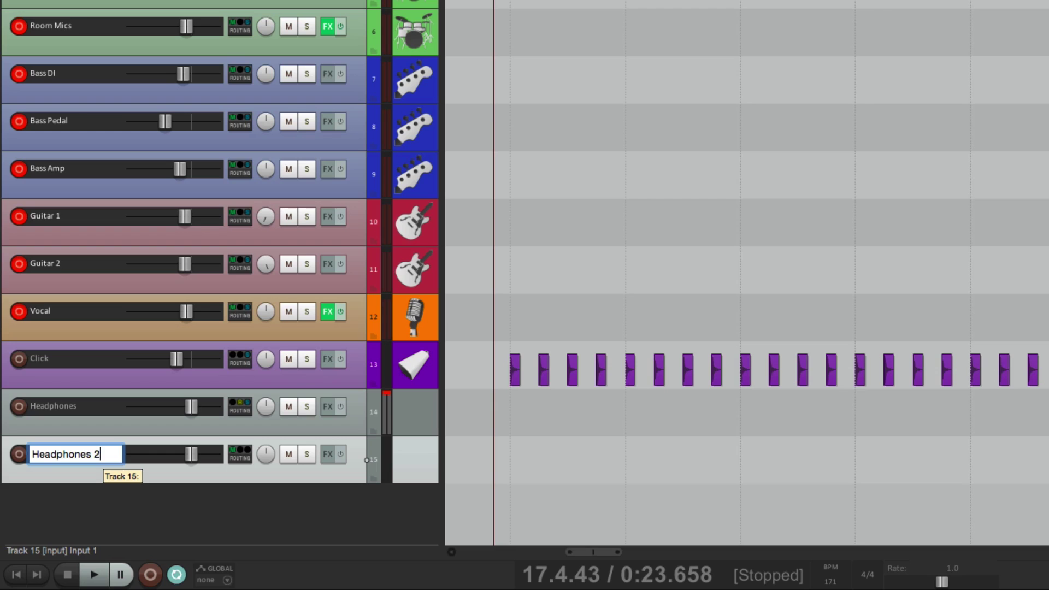
{"action": "key", "text": "Return"}
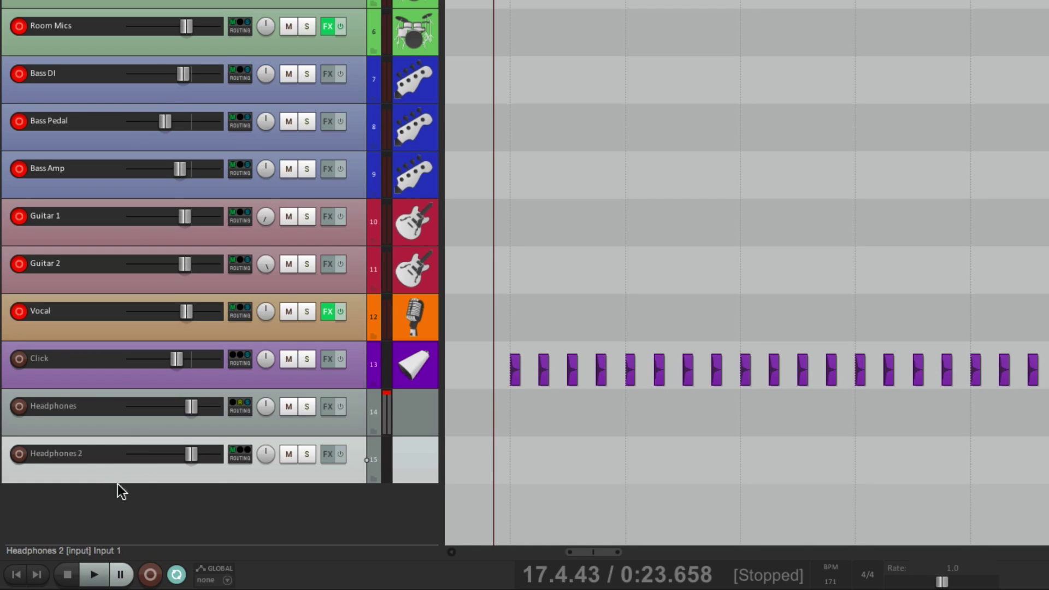
- Review the hardware output list in Headphones 2's routing settings
{"action": "left_click", "coordinate": [241, 456]}
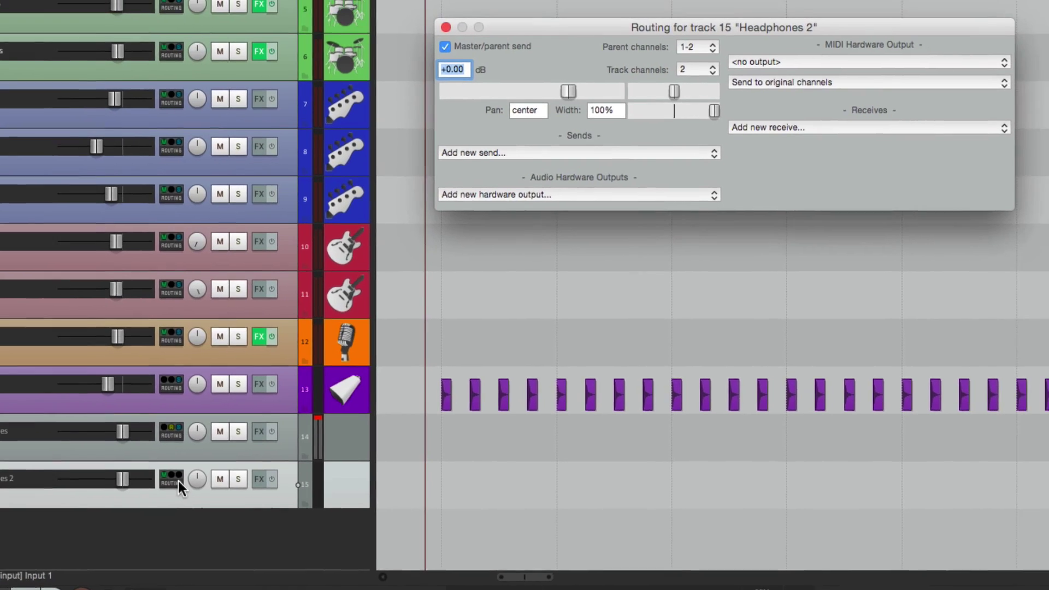
{"action": "left_click", "coordinate": [625, 192]}
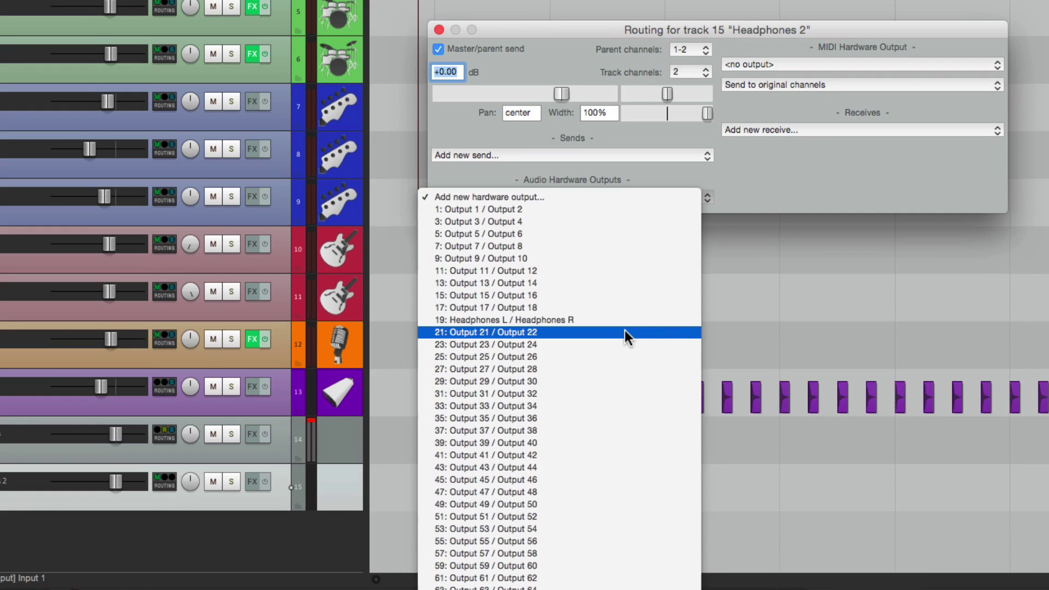
{"action": "left_click", "coordinate": [625, 332]}
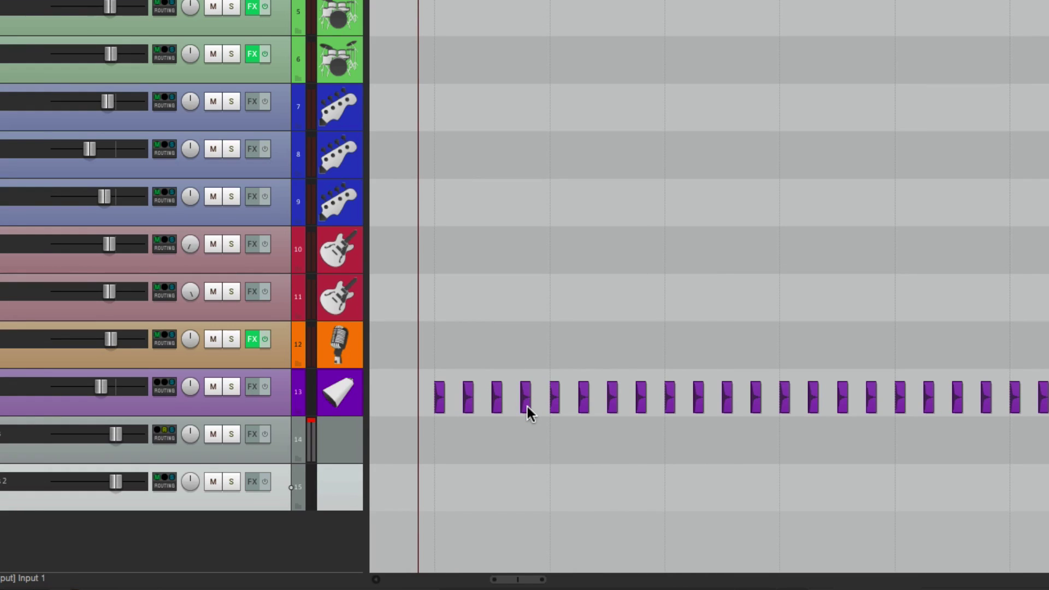
- Send tracks 1–13 into Headphones 2 and turn off its master send
{"action": "key", "text": "alt+r"}
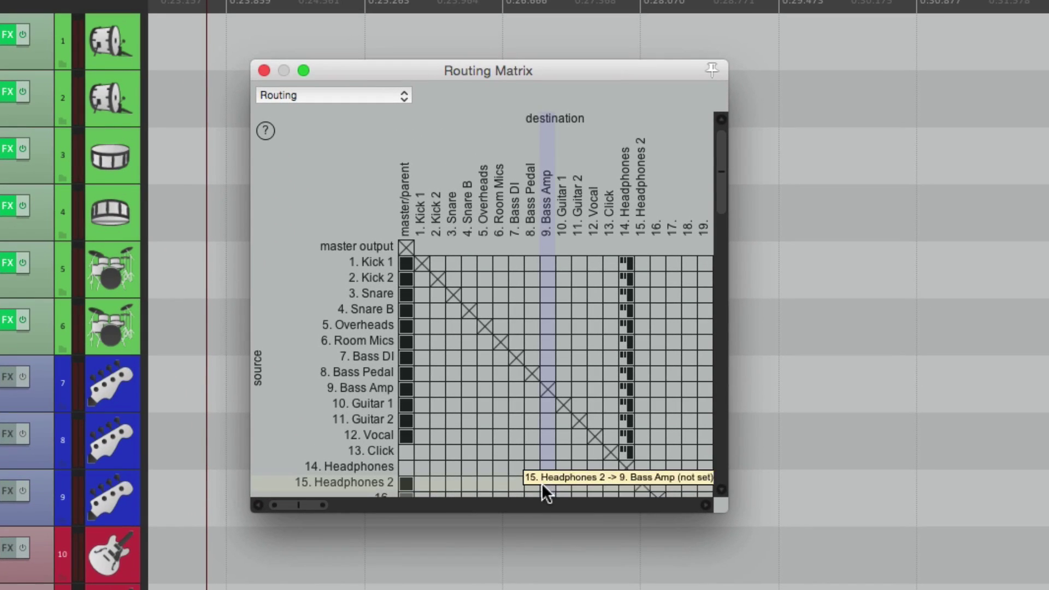
{"action": "left_click", "coordinate": [409, 487]}
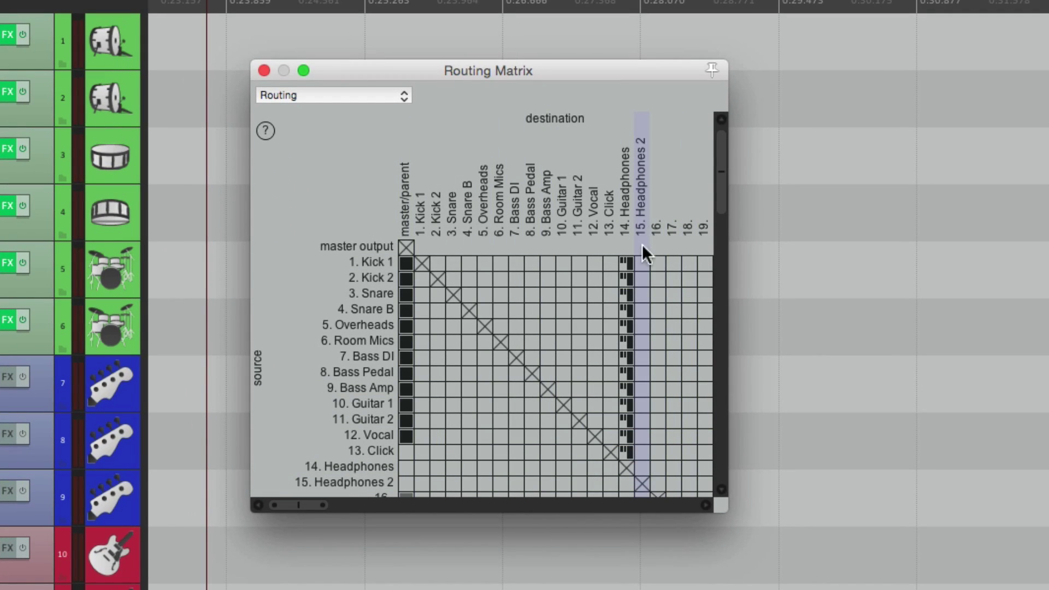
{"action": "left_click_drag", "start_coordinate": [638, 267], "coordinate": [645, 455]}
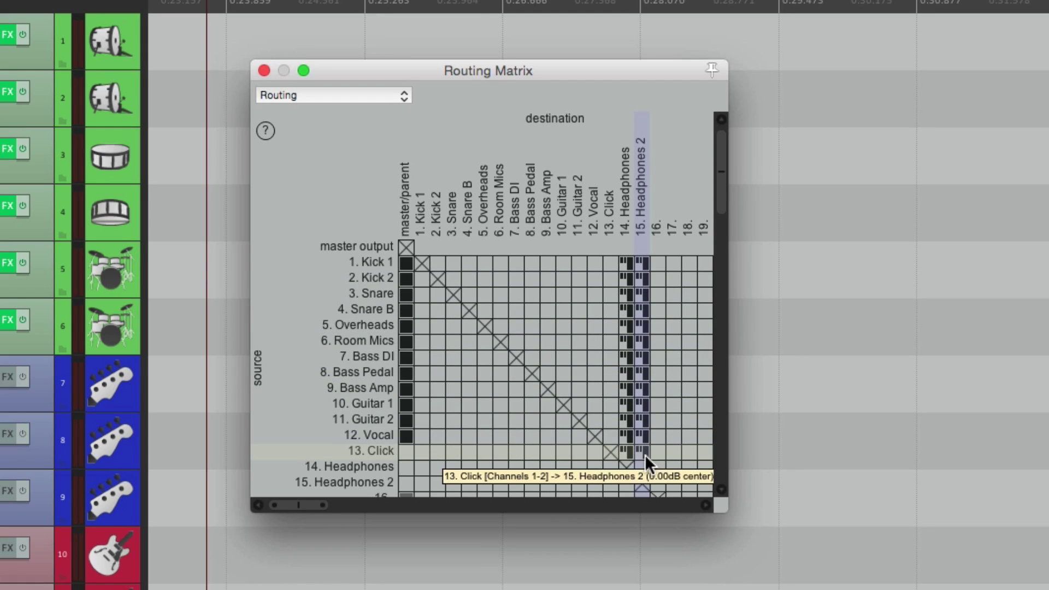
{"action": "key", "text": "alt+r"}
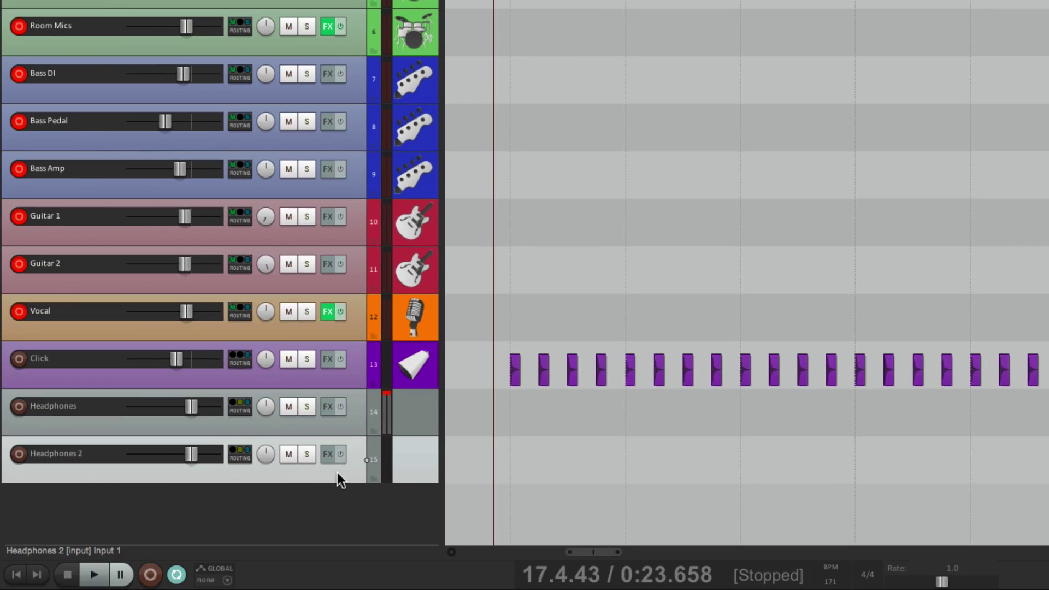
- Play back to confirm both Headphones tracks receive signal
{"action": "left_click", "coordinate": [369, 494]}
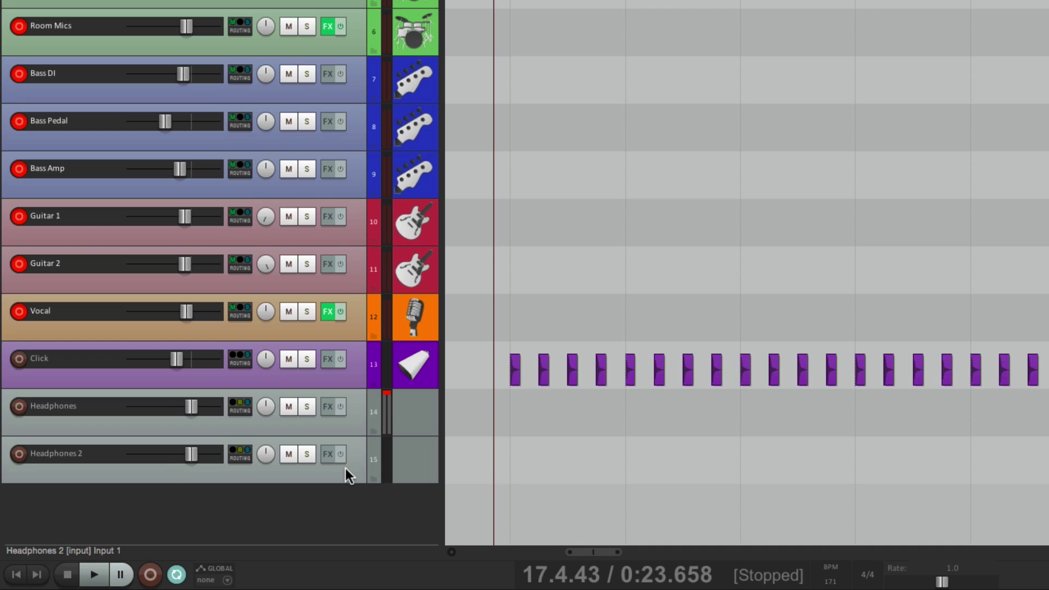
{"action": "key", "text": "space"}
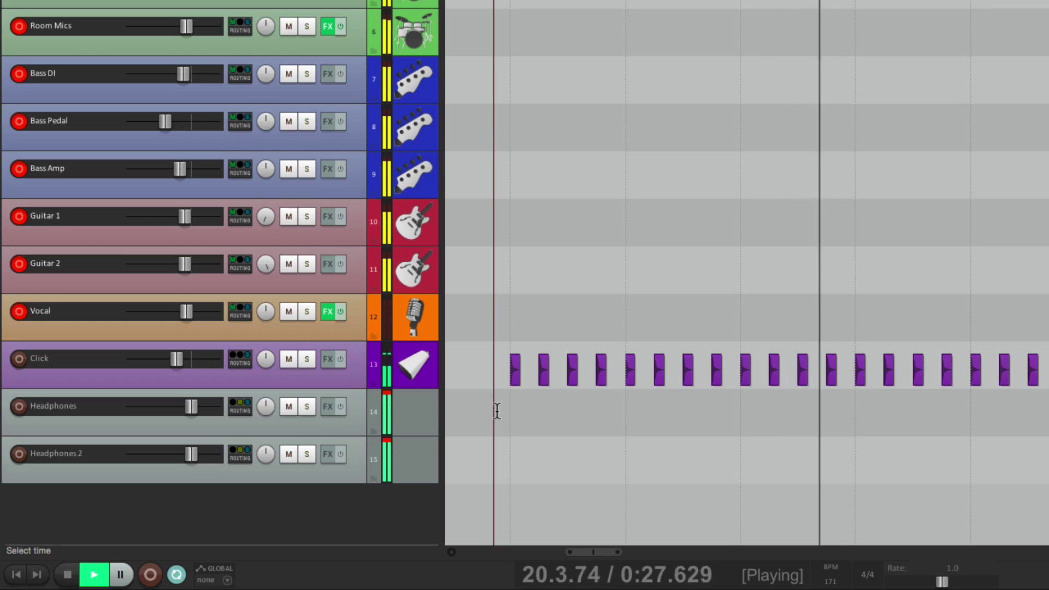
{"action": "key", "text": "space"}
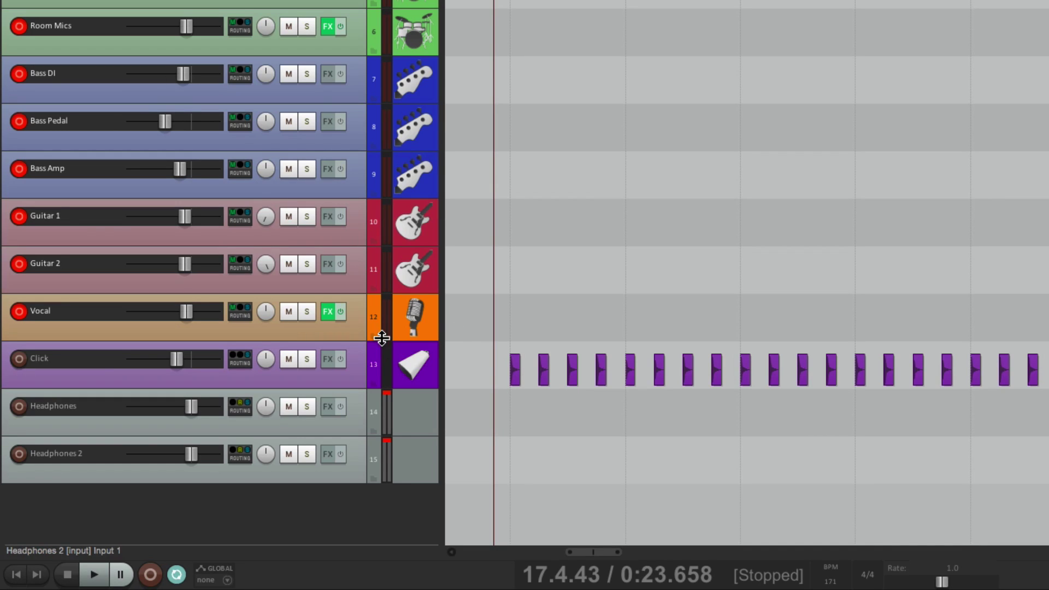
- Turn off the Click track's Master/parent send, starting playback along the way
{"action": "left_click", "coordinate": [245, 363]}
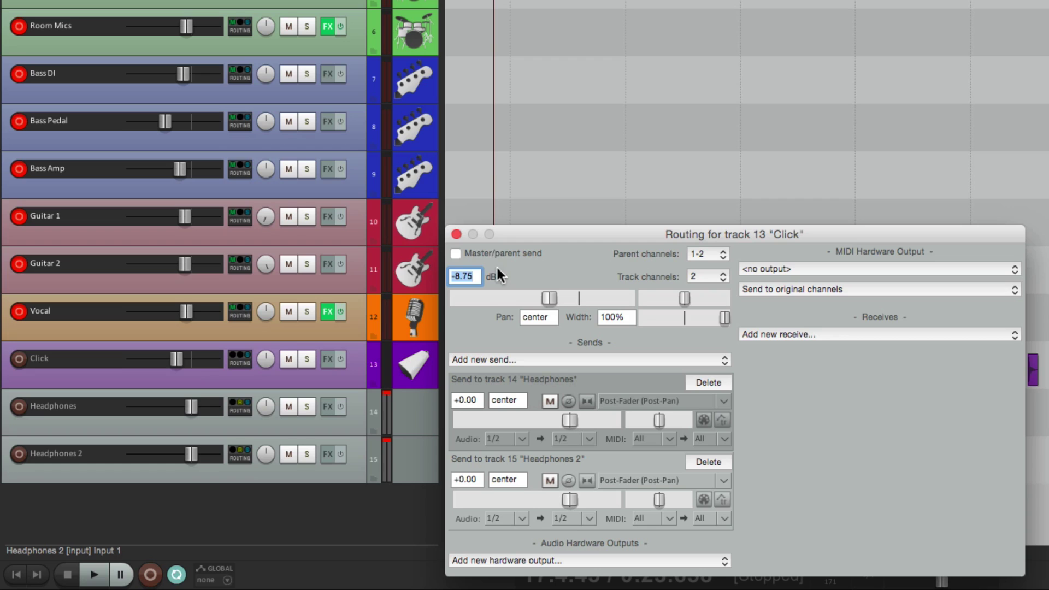
{"action": "left_click", "coordinate": [456, 235]}
{"action": "key", "text": "space"}
{"action": "key", "text": "space"}
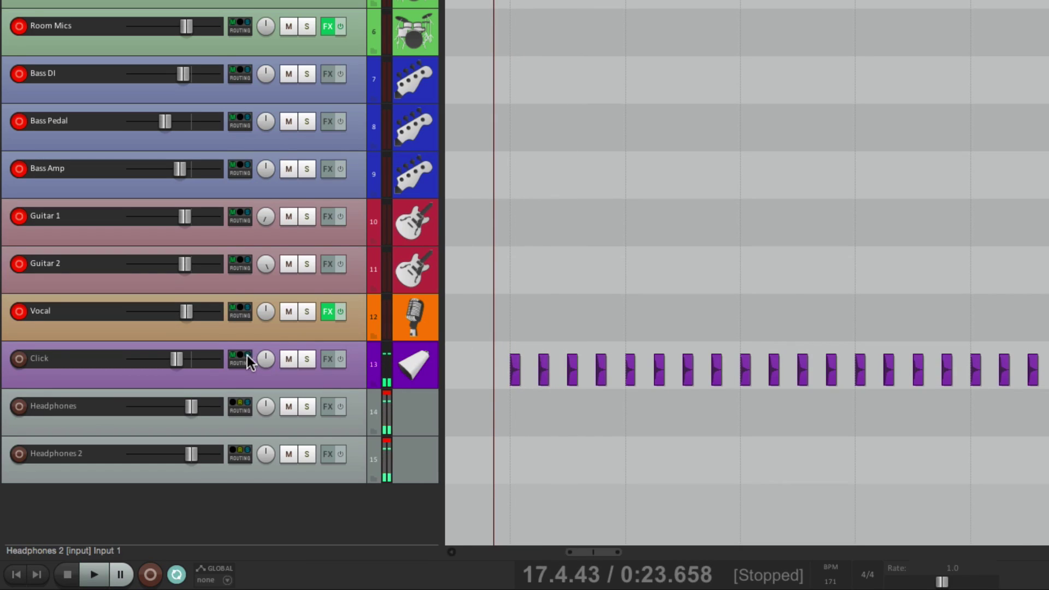
{"action": "left_click", "coordinate": [244, 358]}
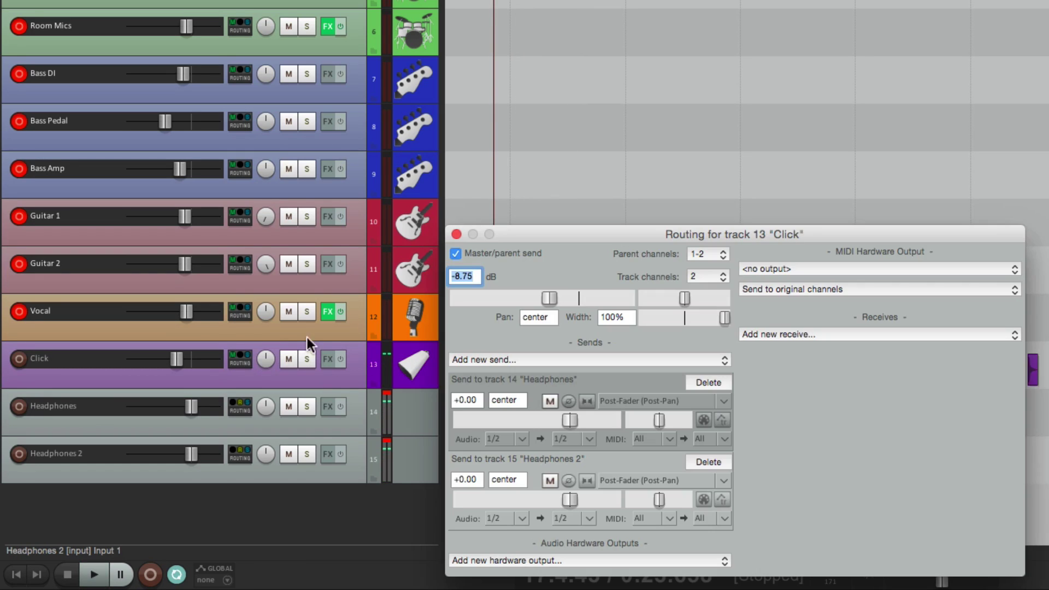
{"action": "left_click", "coordinate": [456, 253]}
{"action": "left_click", "coordinate": [456, 235]}
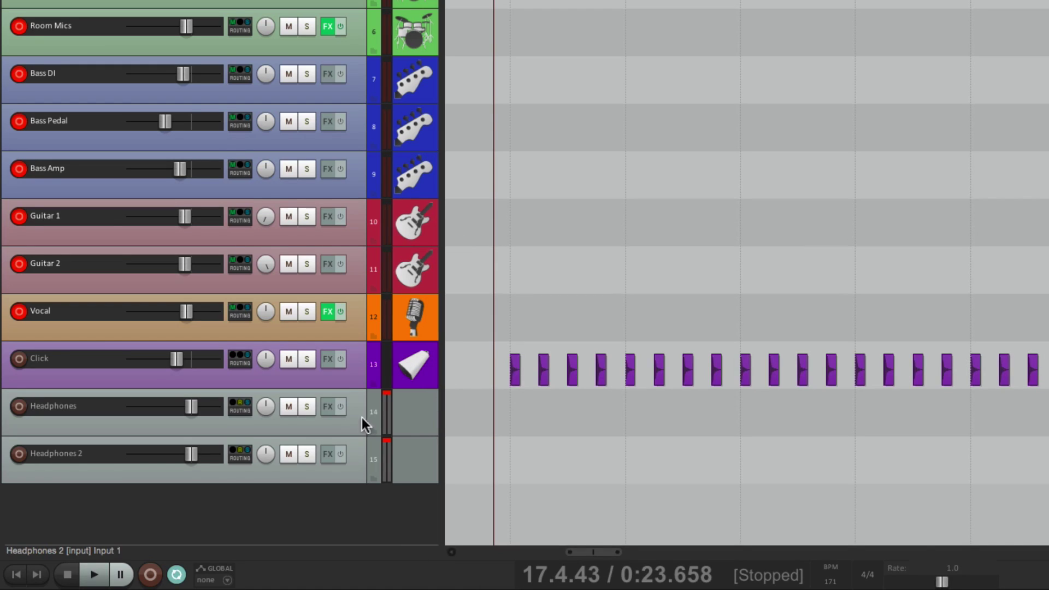
- Review the Headphones track's receives from Kick 1 through Click in its routing window
{"action": "left_click", "coordinate": [233, 408]}
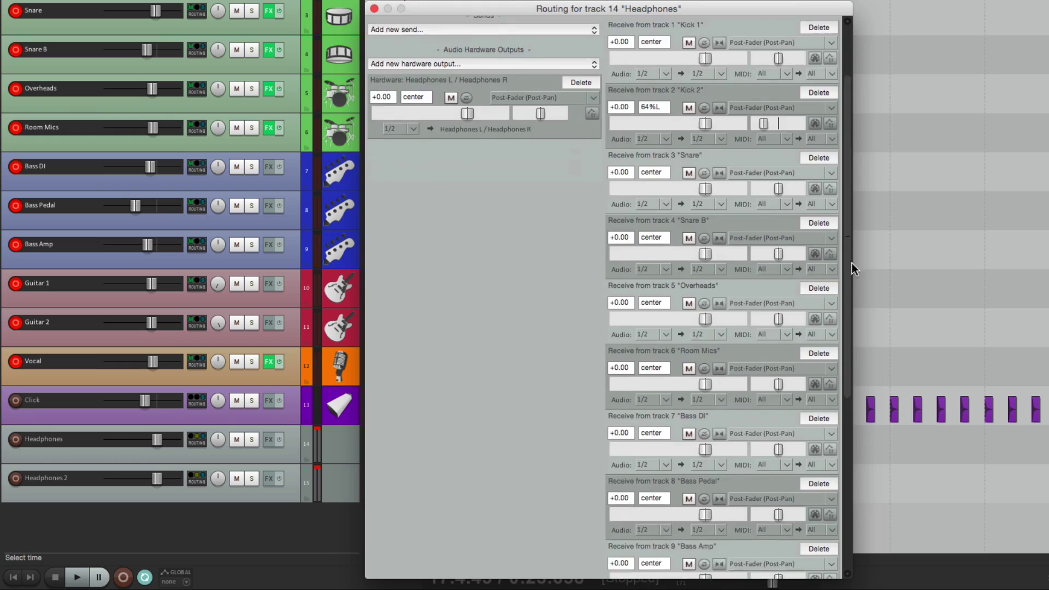
{"action": "left_click_drag", "start_coordinate": [851, 263], "coordinate": [841, 146]}
{"action": "key", "text": "Escape"}
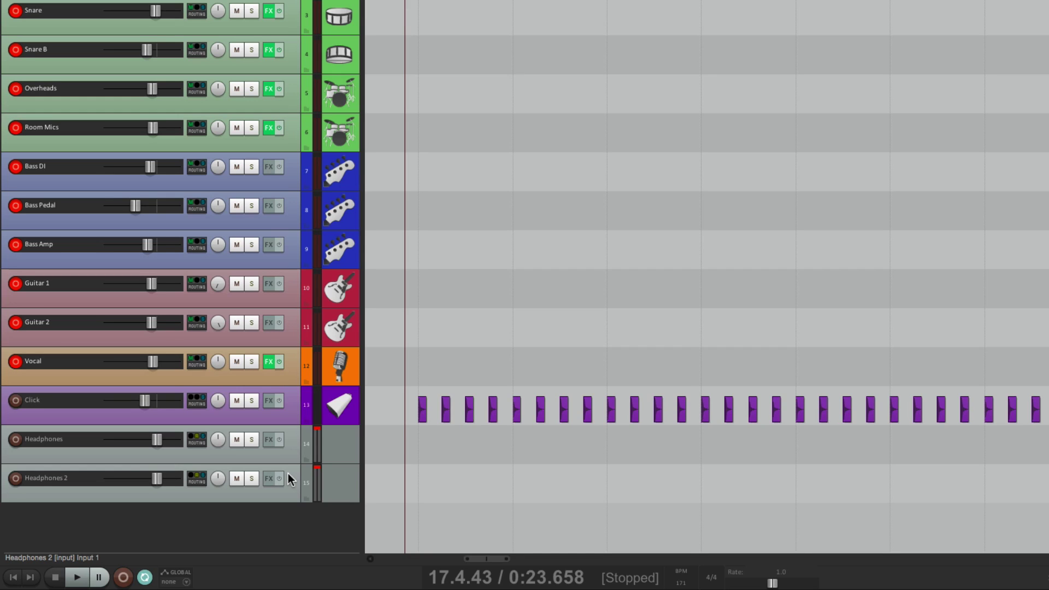
- Mute the Bass DI, Guitar and Vocal receives in Headphones 2's routing window
{"action": "left_click", "coordinate": [196, 481]}
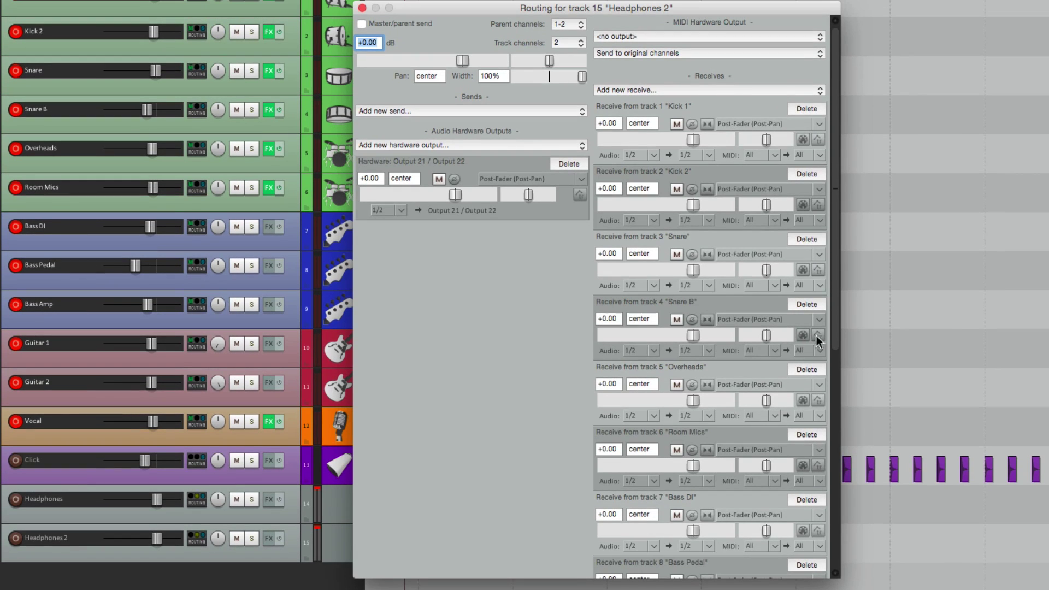
{"action": "left_click_drag", "start_coordinate": [835, 327], "coordinate": [825, 494]}
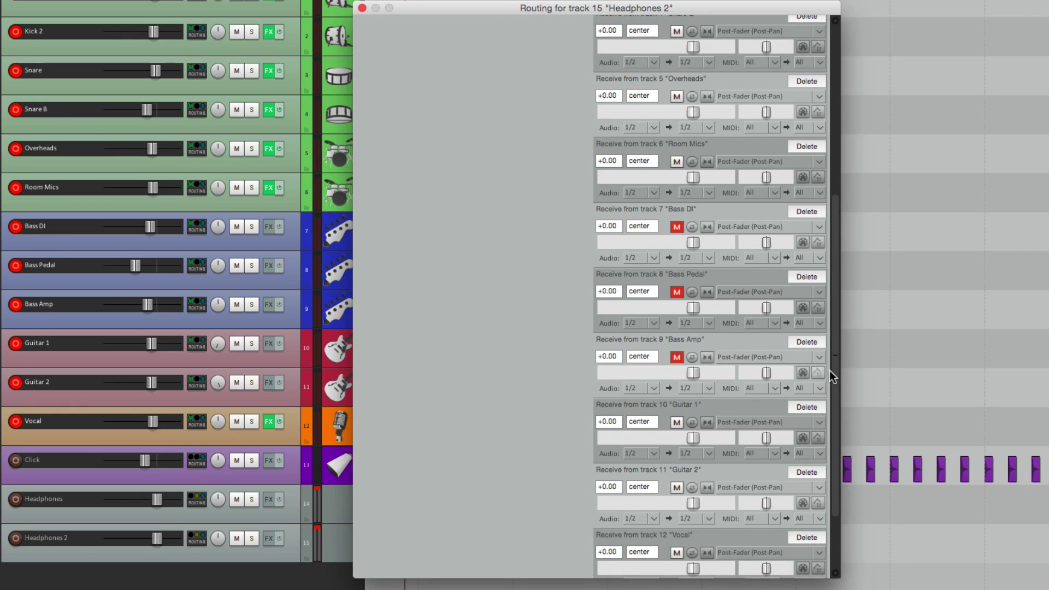
{"action": "scroll", "coordinate": [835, 380], "scroll_direction": "down", "scroll_amount": 3}
{"action": "left_click", "coordinate": [678, 339]}
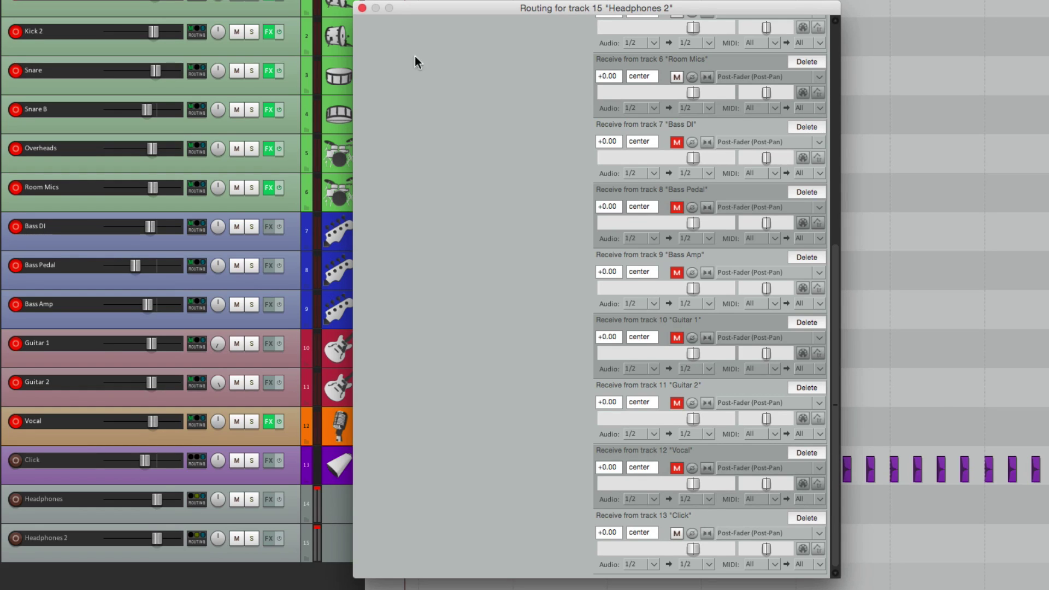
{"action": "left_click", "coordinate": [362, 8]}
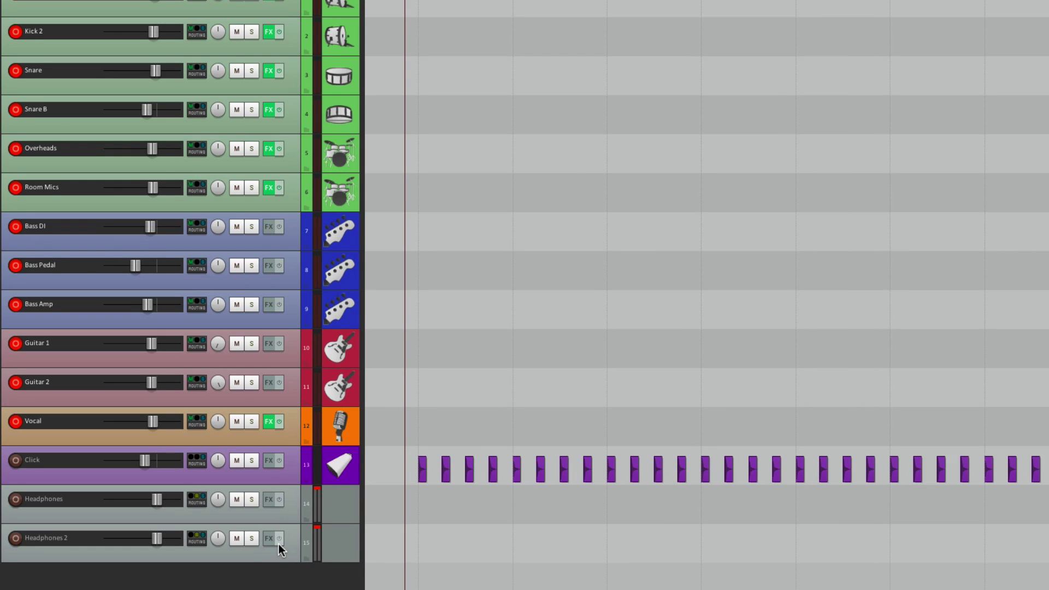
- In the Routing Matrix, enable Headphones 2's master send and disable master sends for tracks 1–12
{"action": "key", "text": "alt+r"}
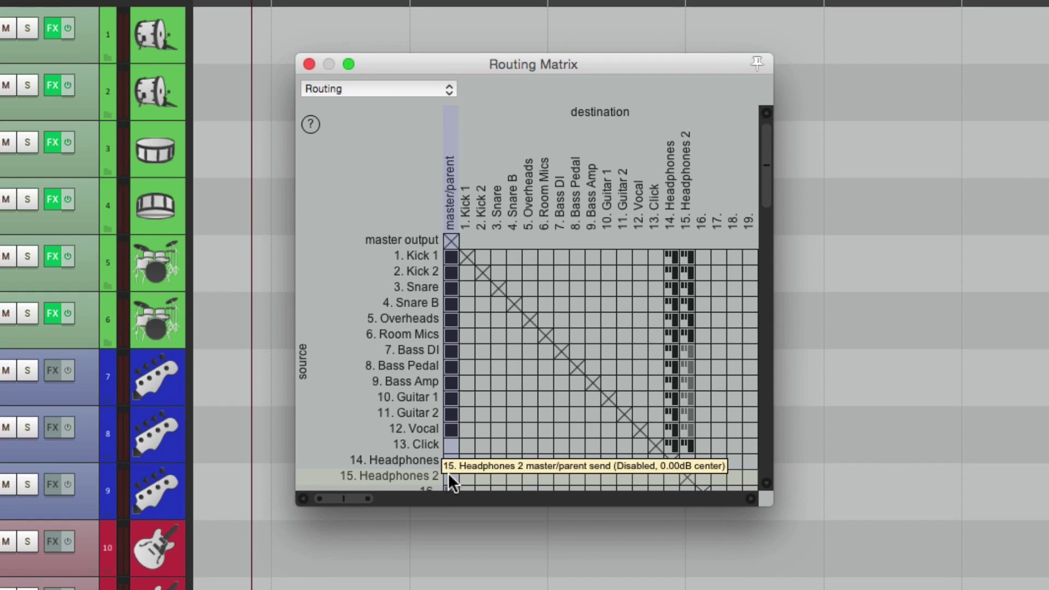
{"action": "left_click", "coordinate": [449, 475]}
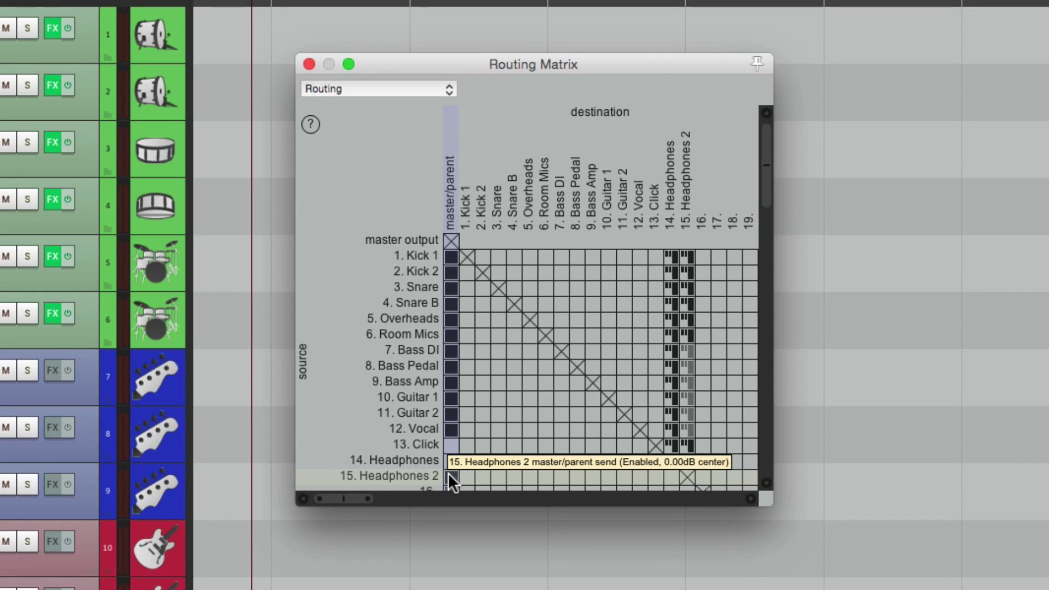
{"action": "left_click_drag", "start_coordinate": [451, 429], "coordinate": [451, 257]}
{"action": "left_click", "coordinate": [309, 63]}
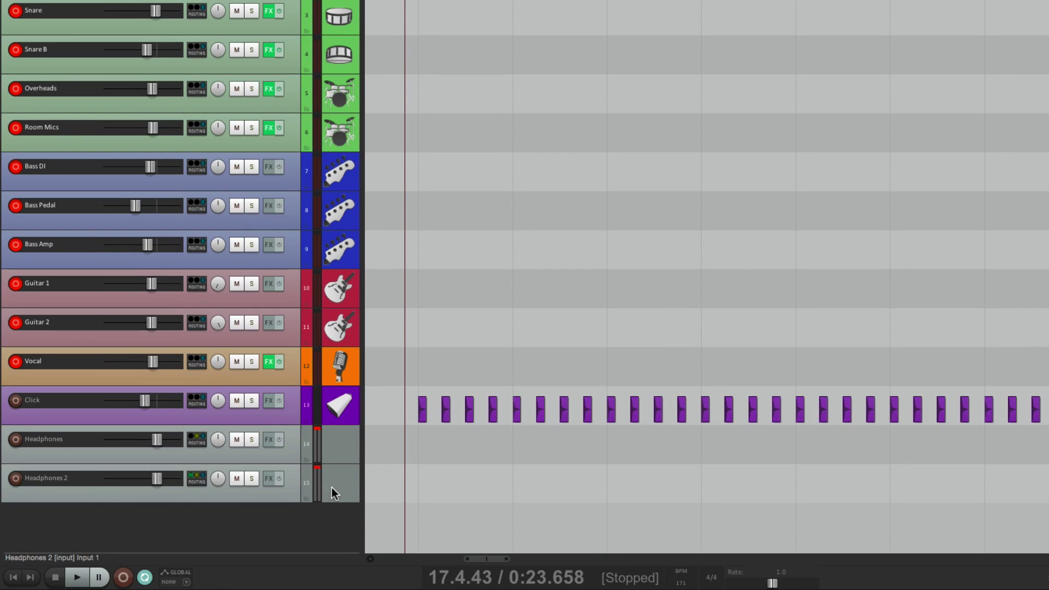
{"action": "key", "text": "space"}
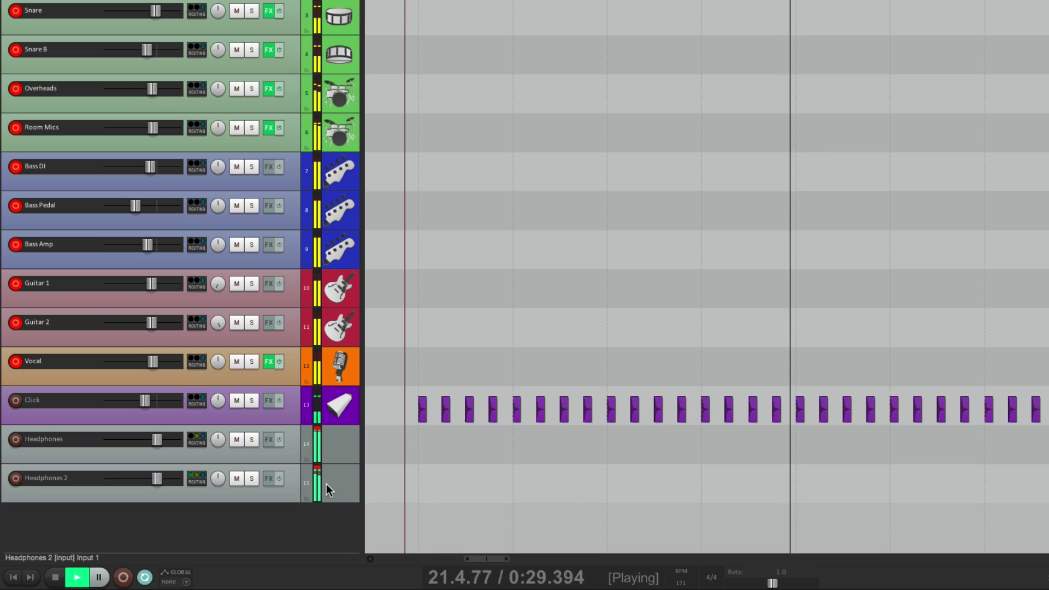
{"action": "key", "text": "space"}
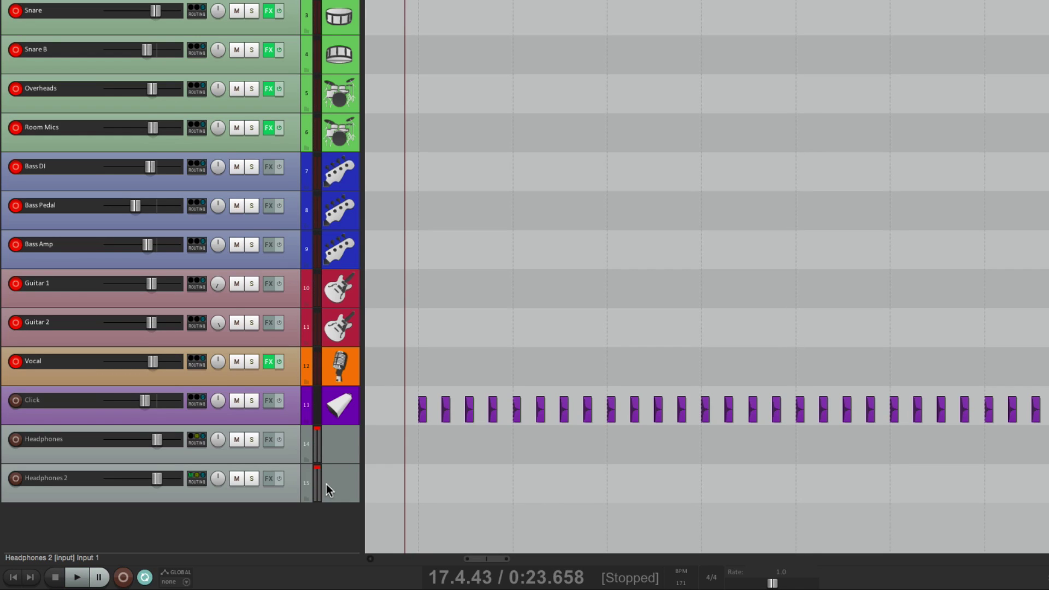
{"action": "left_click", "coordinate": [196, 478]}
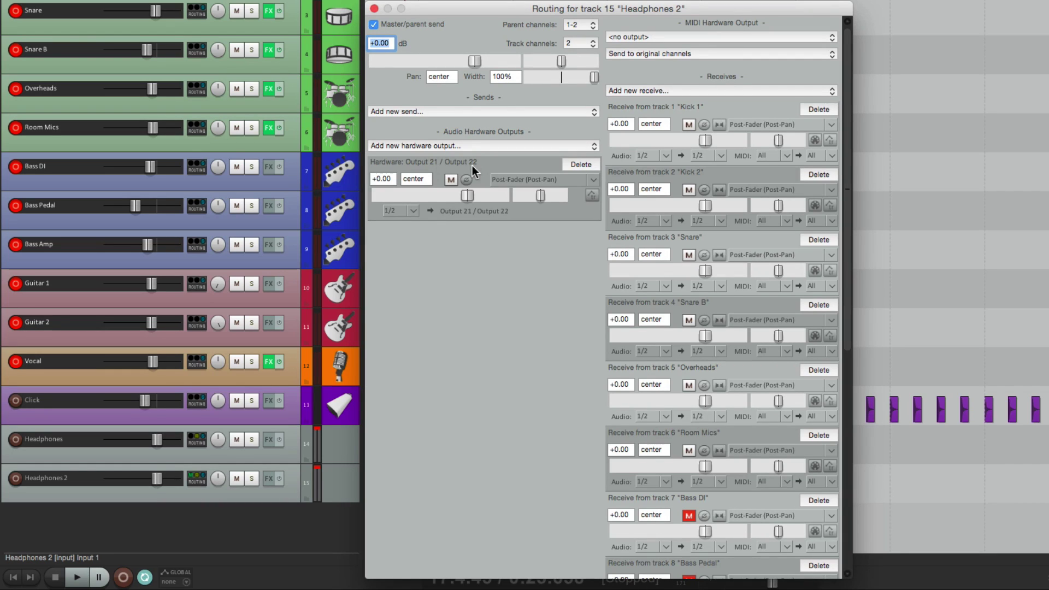
{"action": "left_click", "coordinate": [374, 8]}
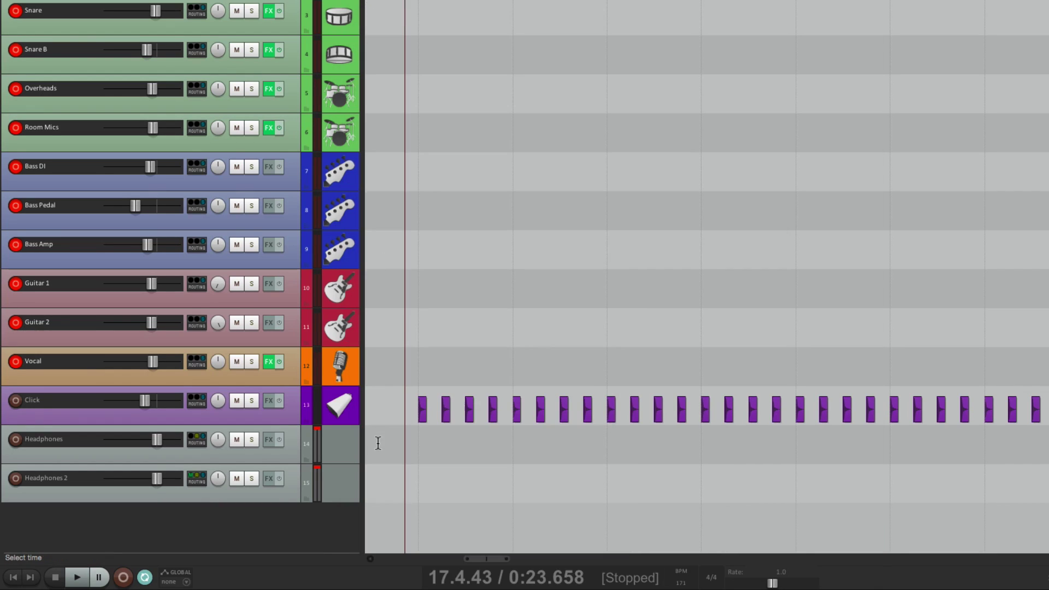
{"action": "left_click", "coordinate": [201, 447]}
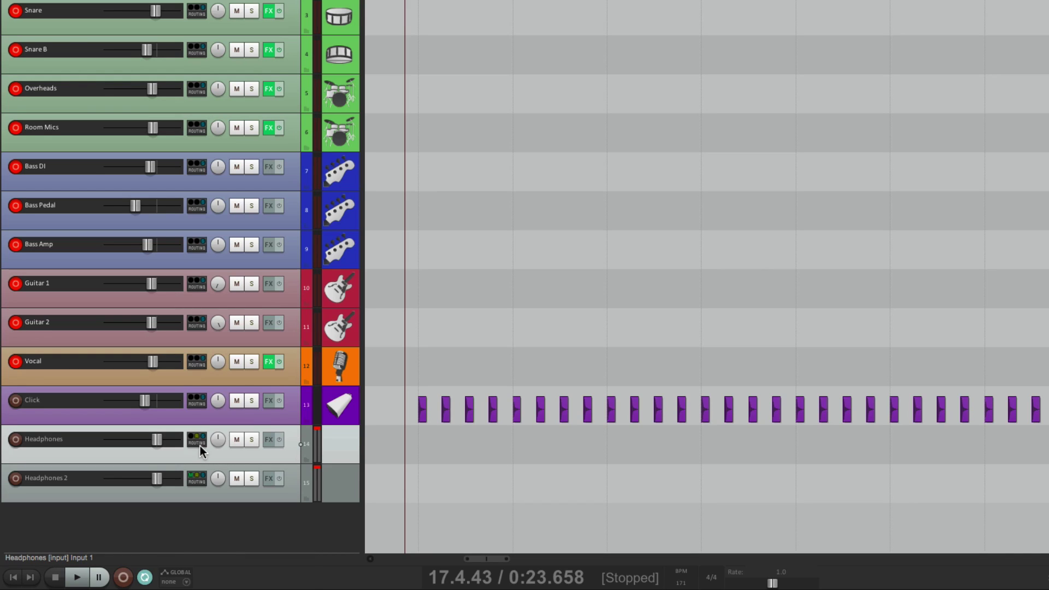
{"action": "left_click", "coordinate": [201, 445]}
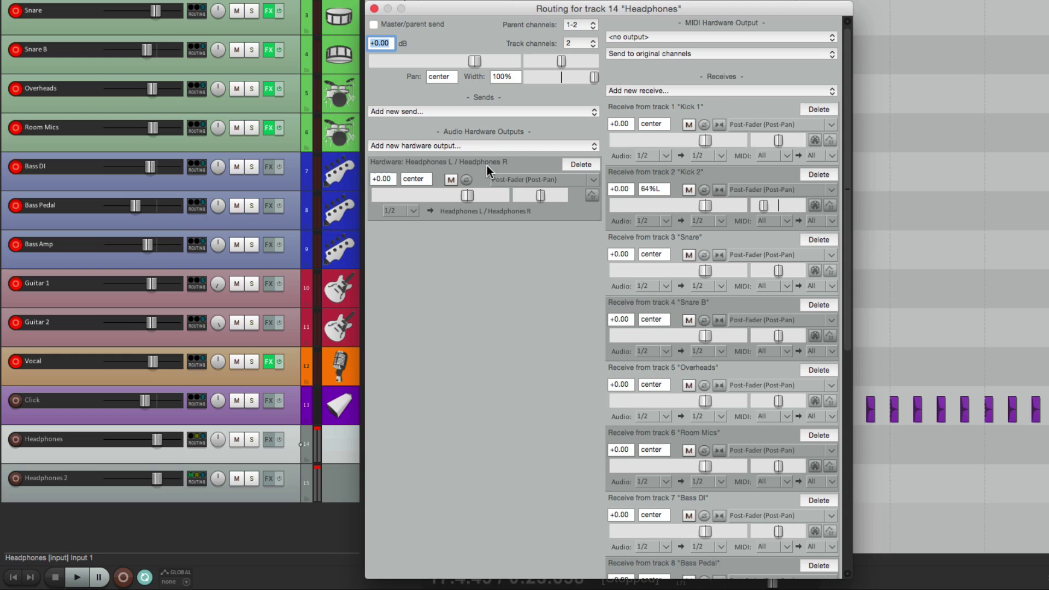
{"action": "left_click", "coordinate": [375, 8]}
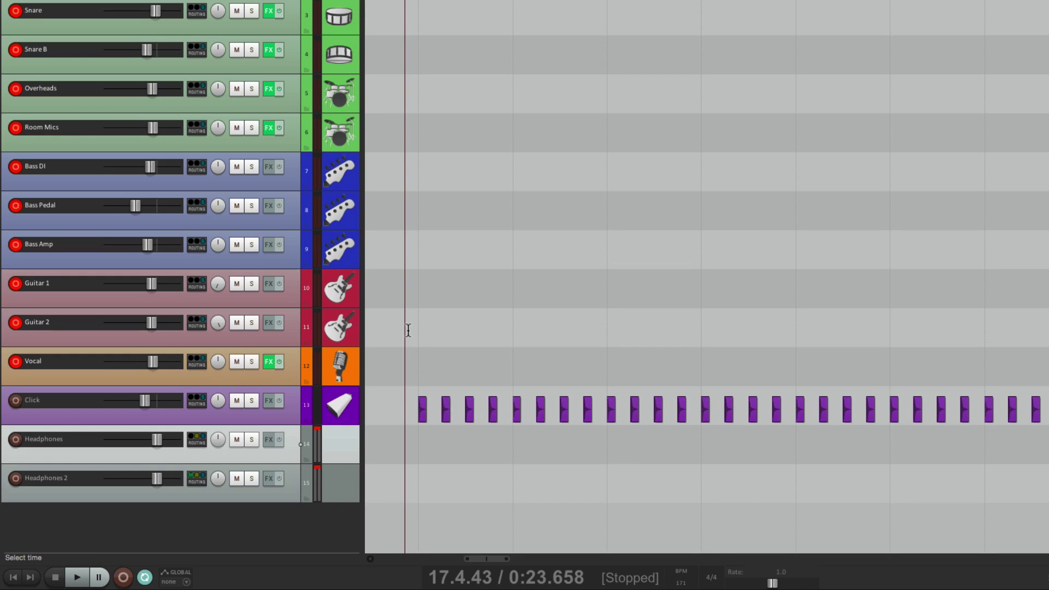
- Move the master send from Headphones 2 to Headphones, then audition it with a brief mute
{"action": "key", "text": "alt+r"}
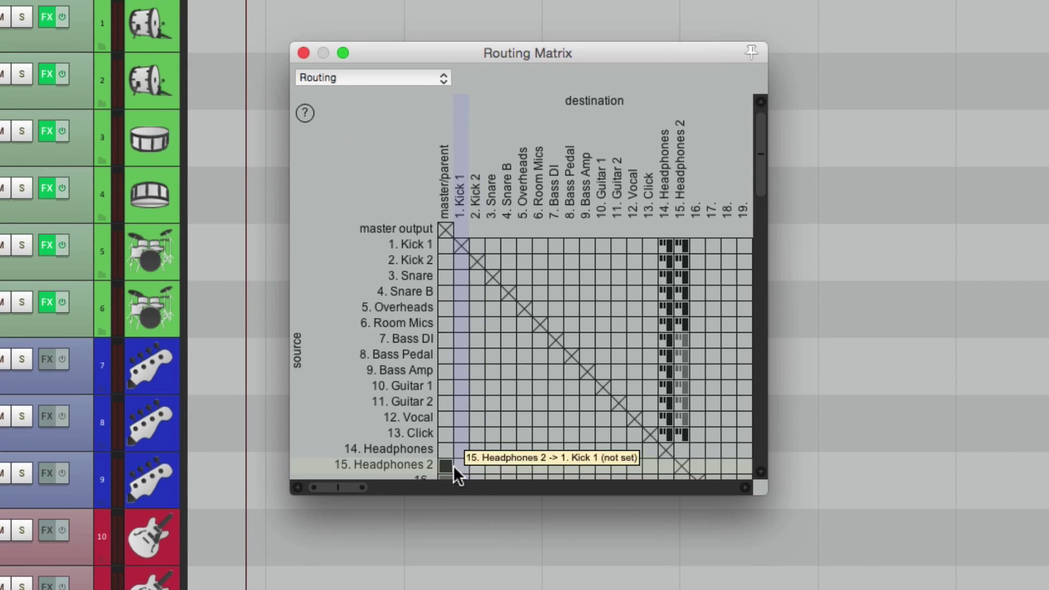
{"action": "left_click", "coordinate": [445, 464]}
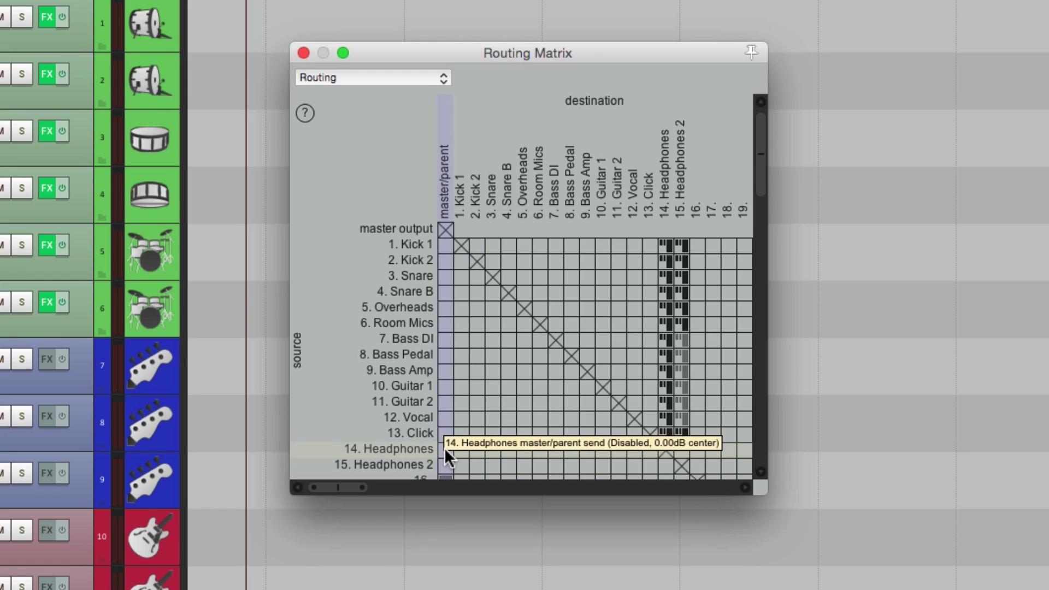
{"action": "left_click", "coordinate": [445, 449]}
{"action": "key", "text": "alt+r"}
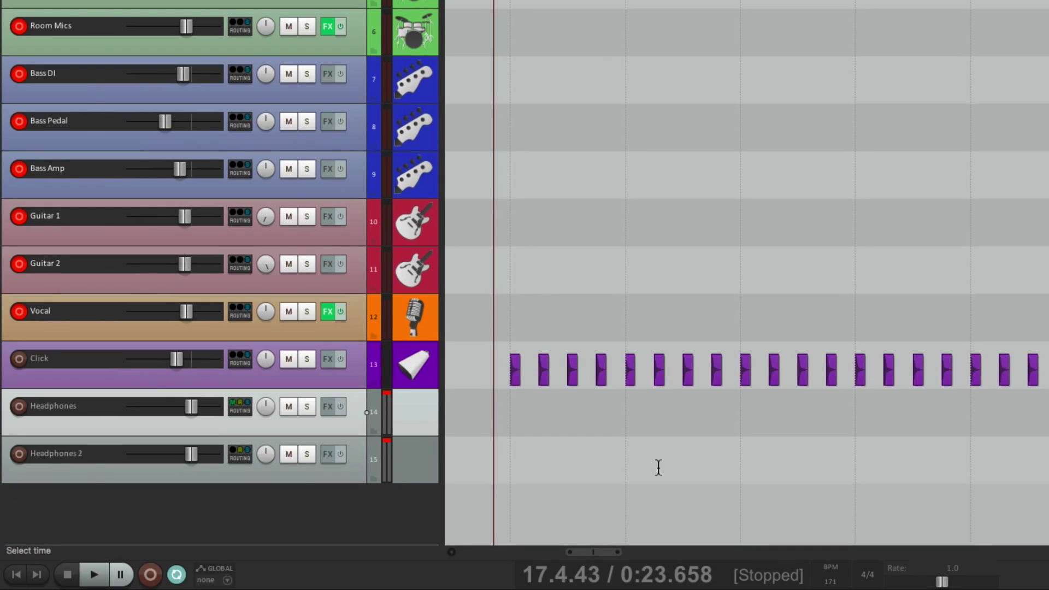
{"action": "key", "text": "space"}
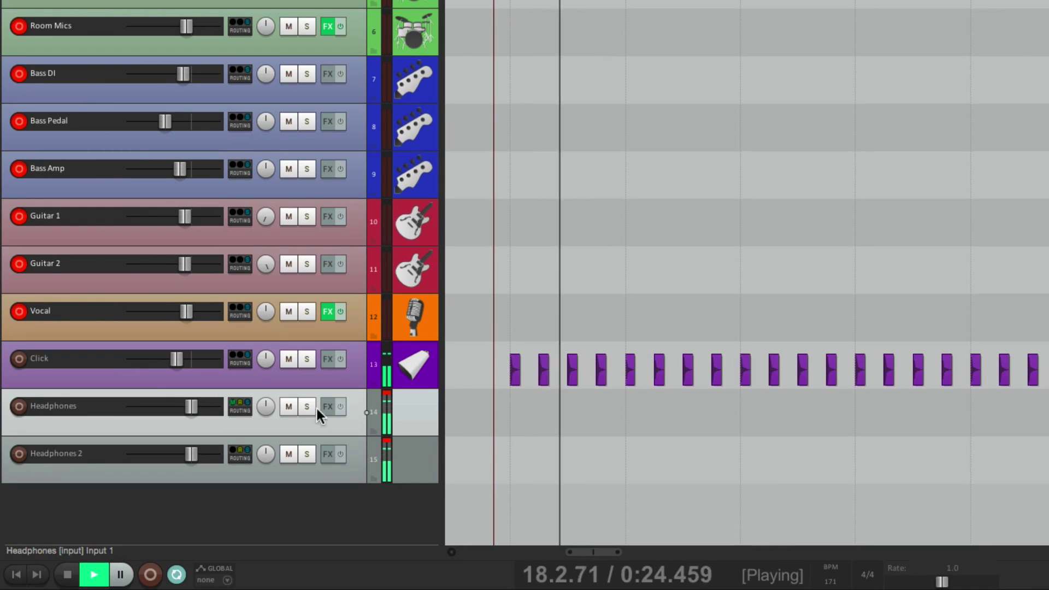
{"action": "left_click", "coordinate": [290, 406]}
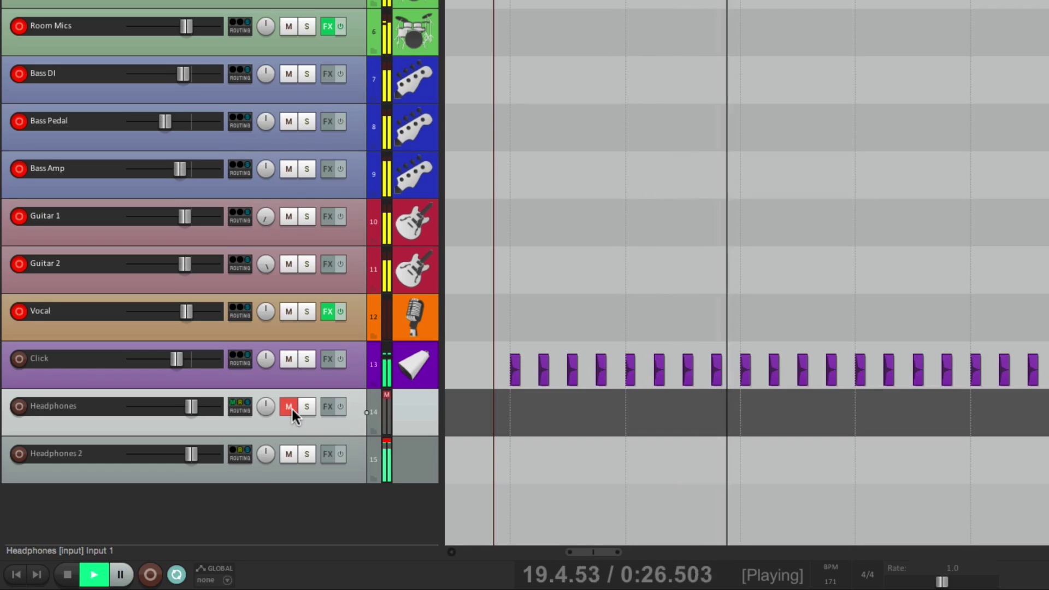
{"action": "left_click", "coordinate": [289, 406]}
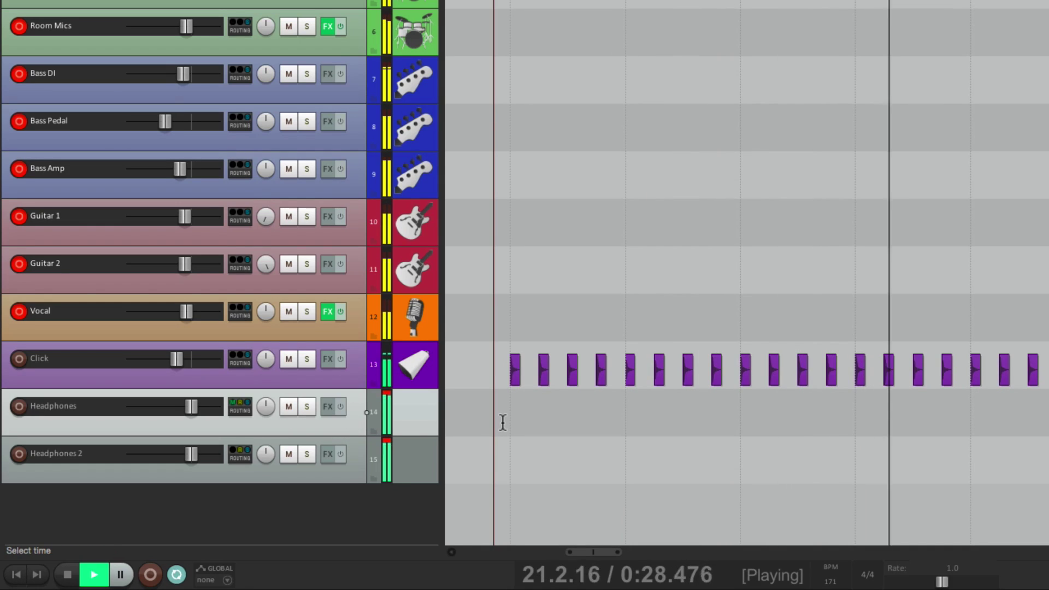
{"action": "key", "text": "space"}
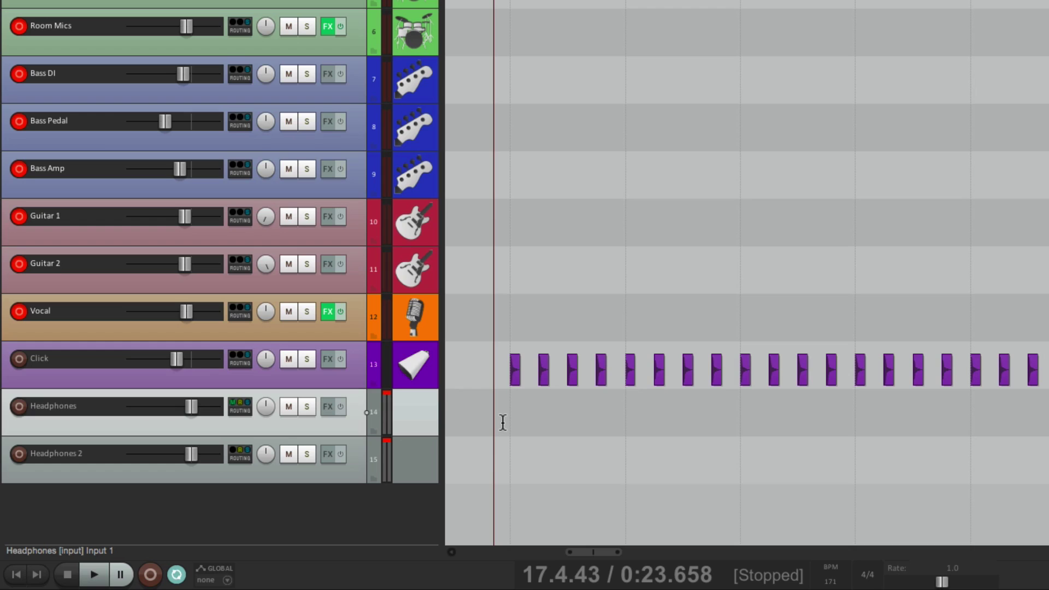
- Re-enable master sends for Kick 1 through Vocal in the Routing Matrix and play
{"action": "key", "text": "alt+r"}
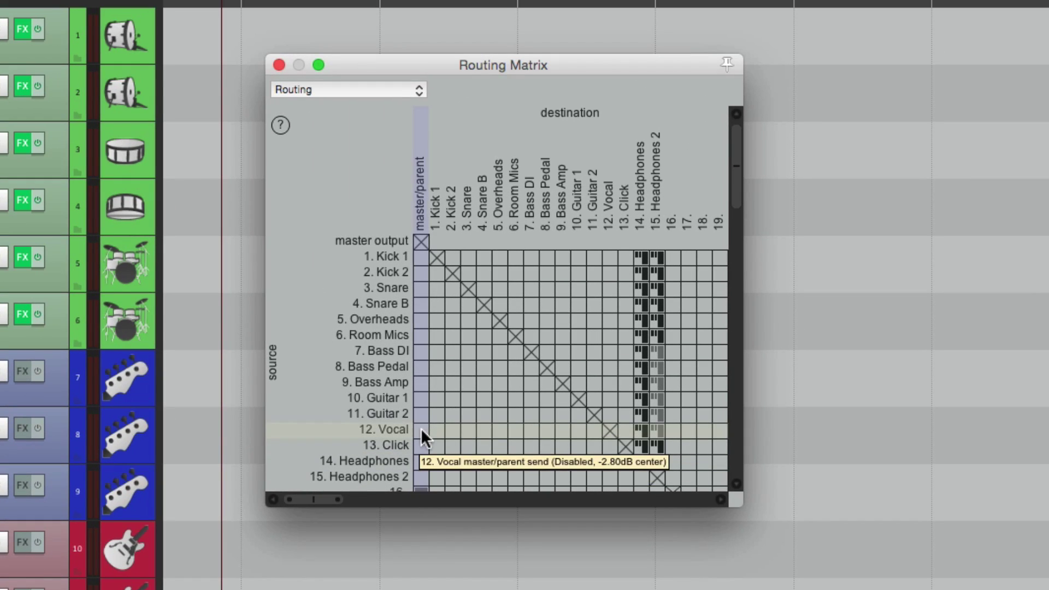
{"action": "left_click_drag", "start_coordinate": [421, 428], "coordinate": [420, 256]}
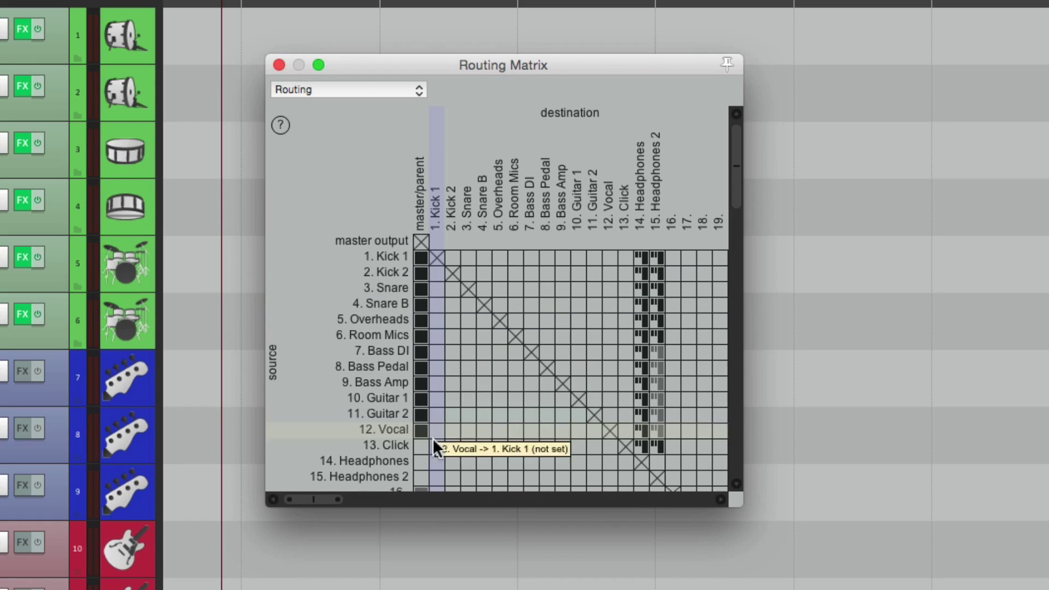
{"action": "left_click", "coordinate": [279, 66]}
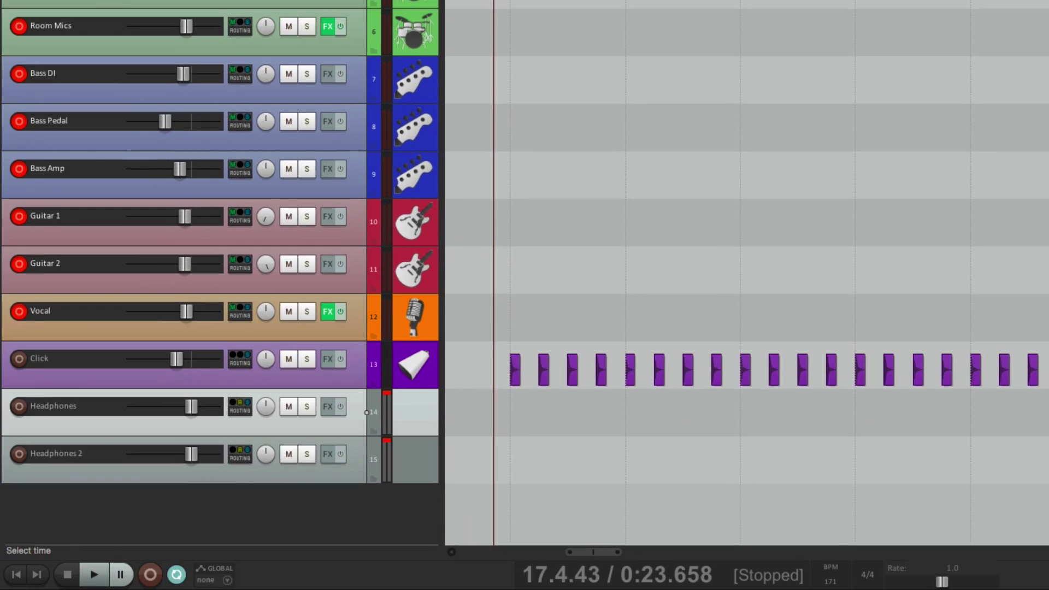
{"action": "key", "text": "space"}
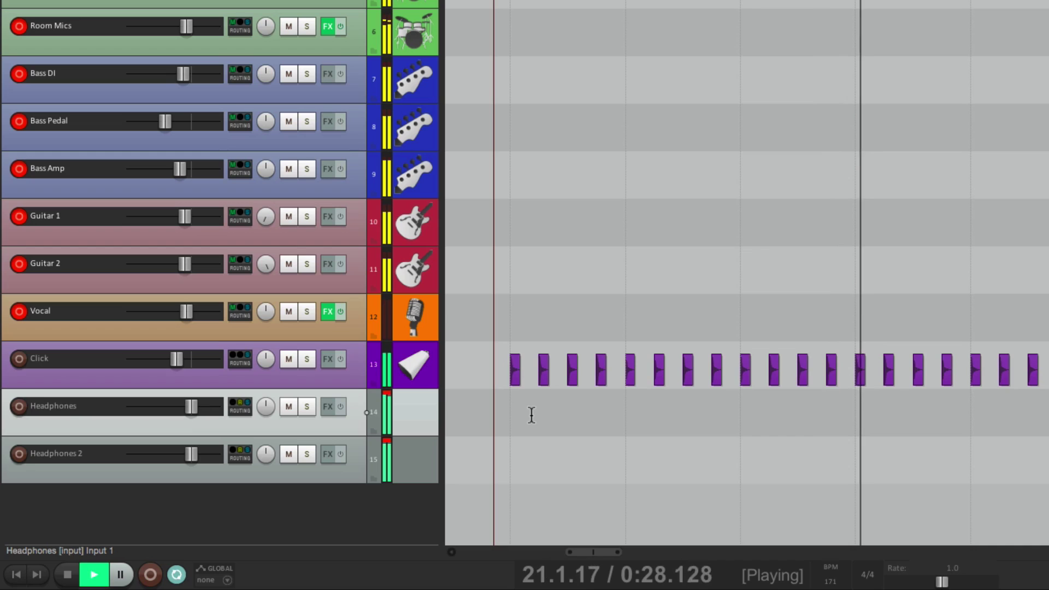
- Stop playback and check Guitar 1's routing settings
{"action": "key", "text": "space"}
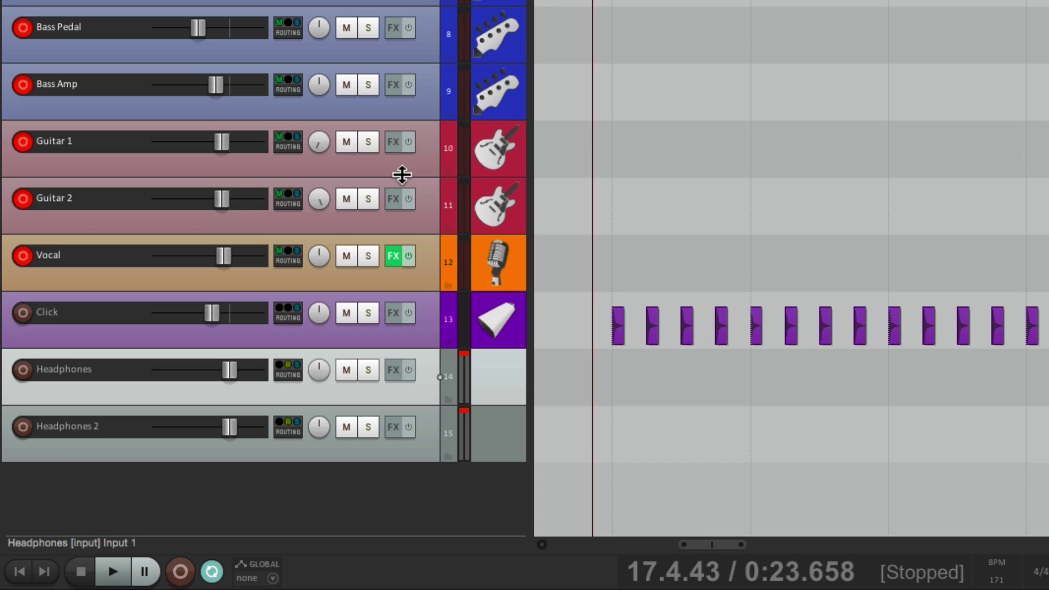
{"action": "left_click", "coordinate": [287, 142]}
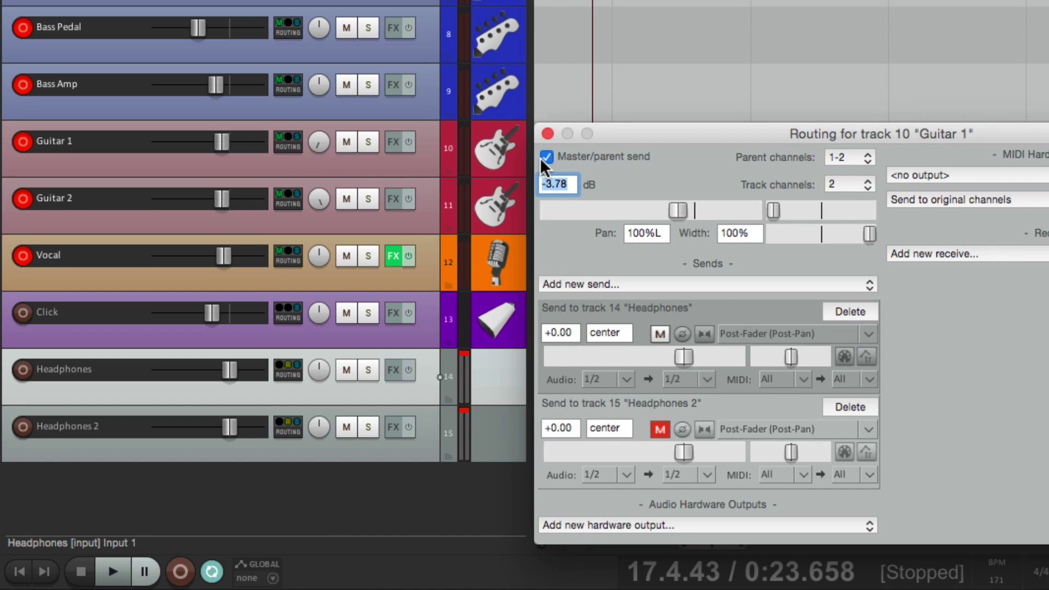
{"action": "left_click", "coordinate": [548, 134]}
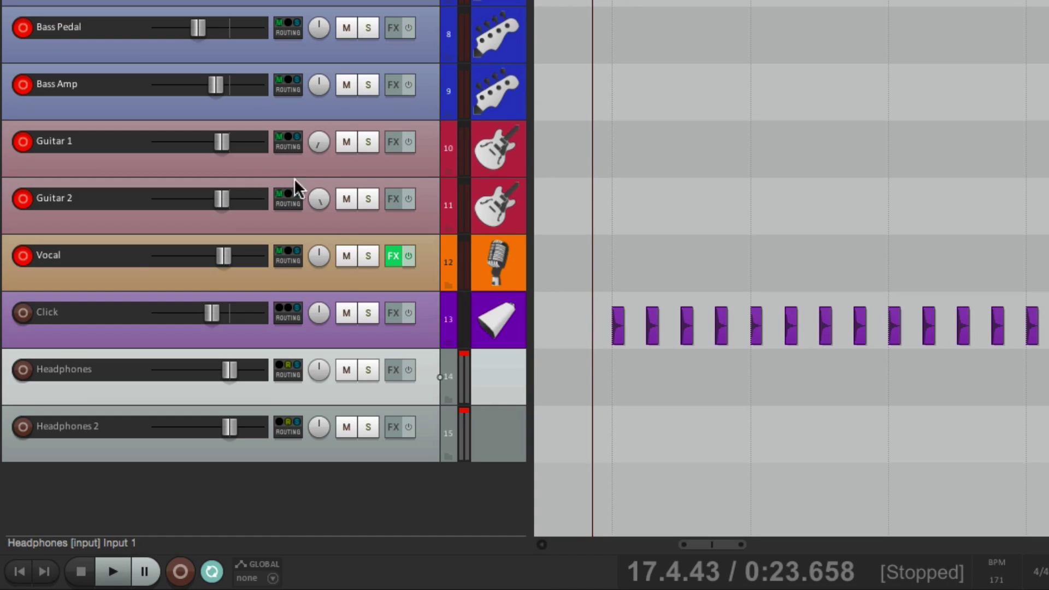
- Disable the master send on both Guitar 1 and Guitar 2, then play and stop to check
{"action": "left_click", "coordinate": [314, 165]}
{"action": "left_click", "coordinate": [339, 220], "text": "ctrl"}
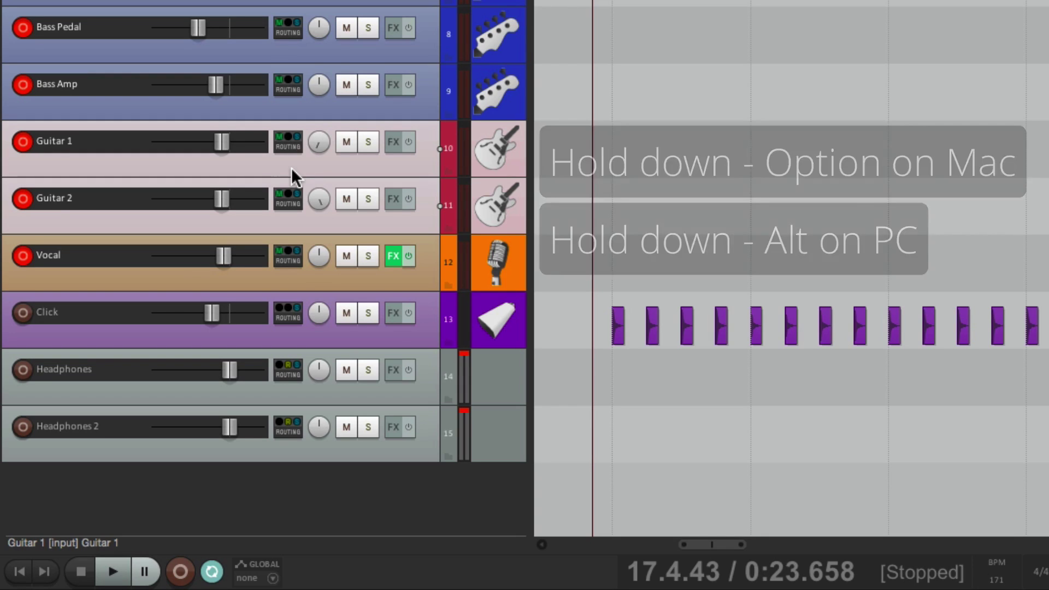
{"action": "left_click", "coordinate": [283, 143], "text": "alt"}
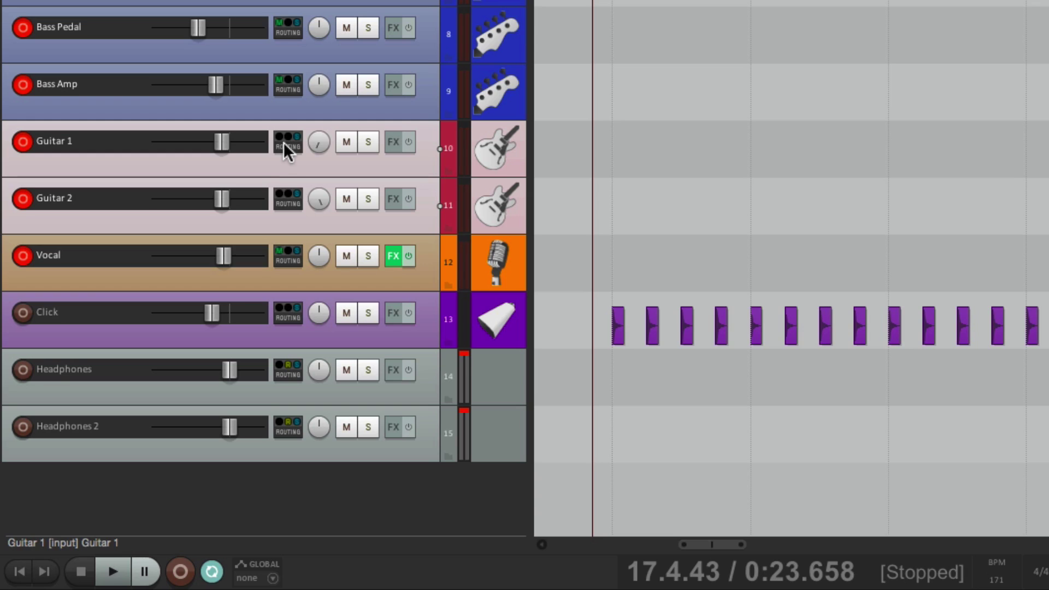
{"action": "key", "text": "space"}
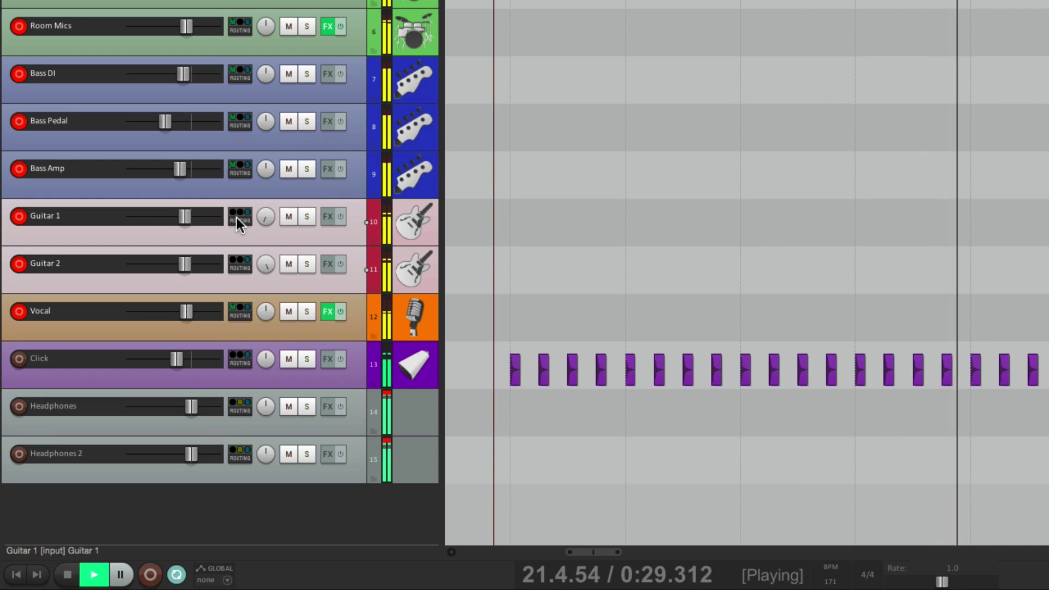
{"action": "key", "text": "space"}
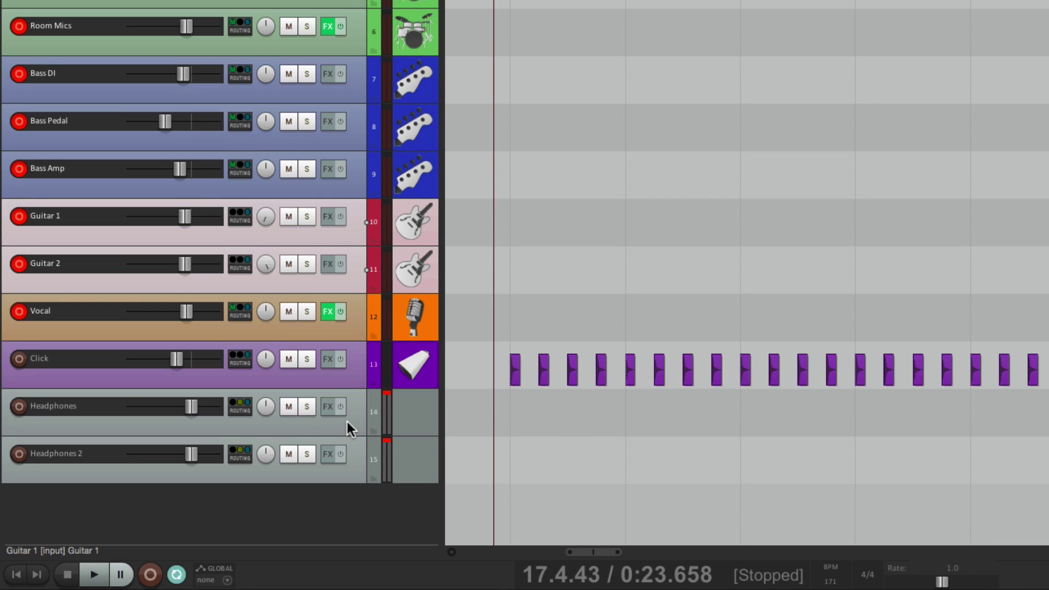
- Toggle Headphones' master send and switch off Kick 1–Vocal master sends, then audition briefly
{"action": "key", "text": "alt+r"}
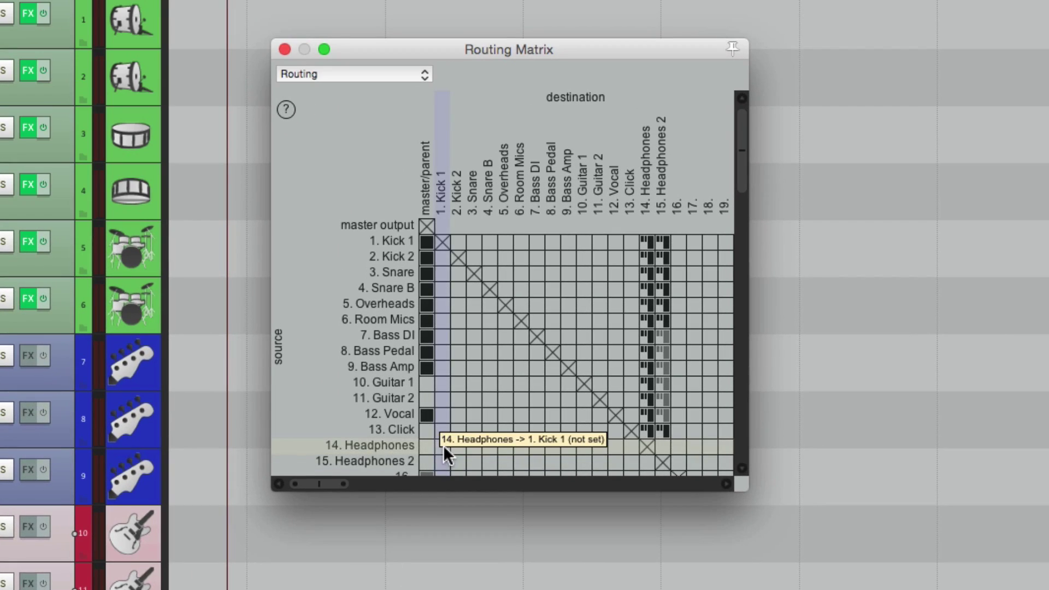
{"action": "left_click", "coordinate": [426, 448]}
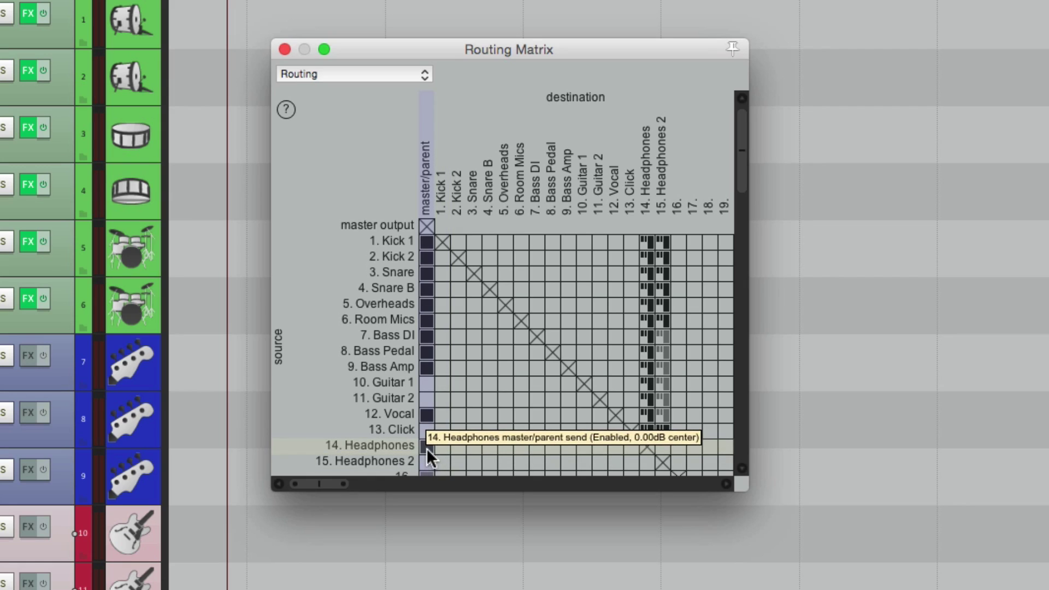
{"action": "left_click_drag", "start_coordinate": [426, 413], "coordinate": [426, 238]}
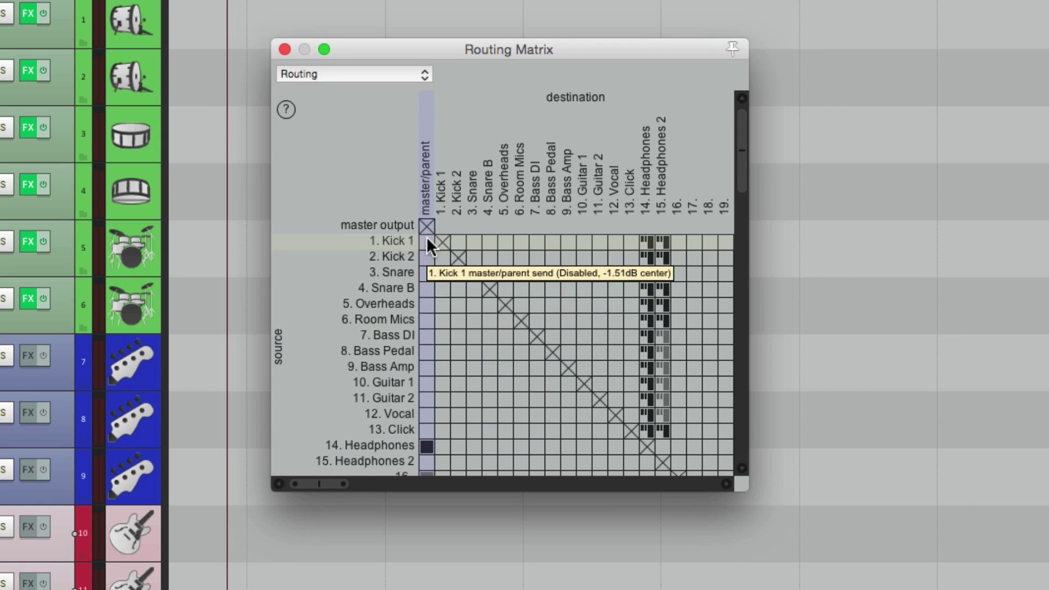
{"action": "left_click", "coordinate": [284, 49]}
{"action": "key", "text": "space"}
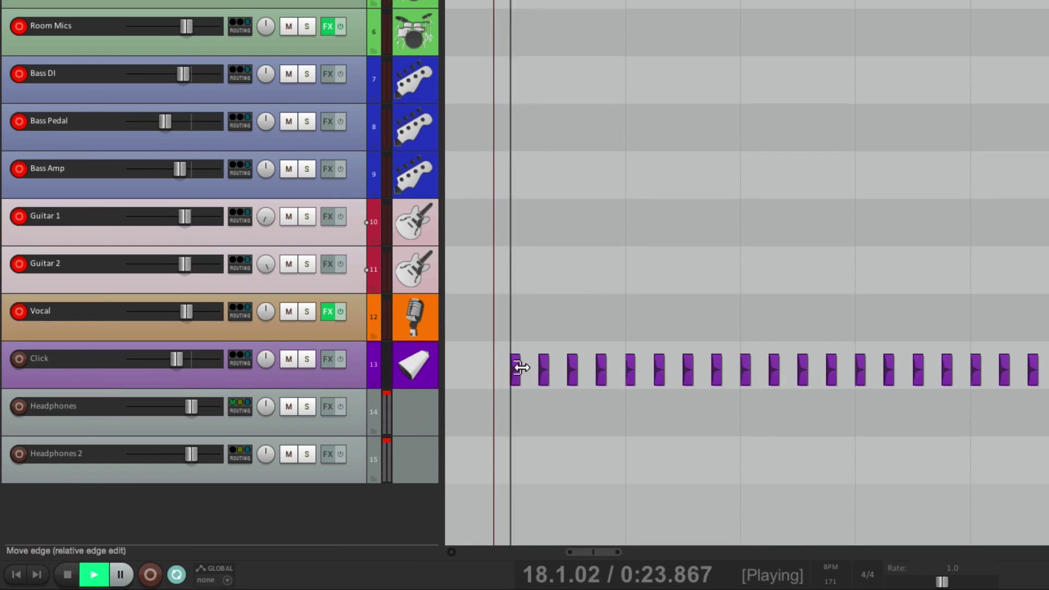
{"action": "left_click", "coordinate": [291, 409]}
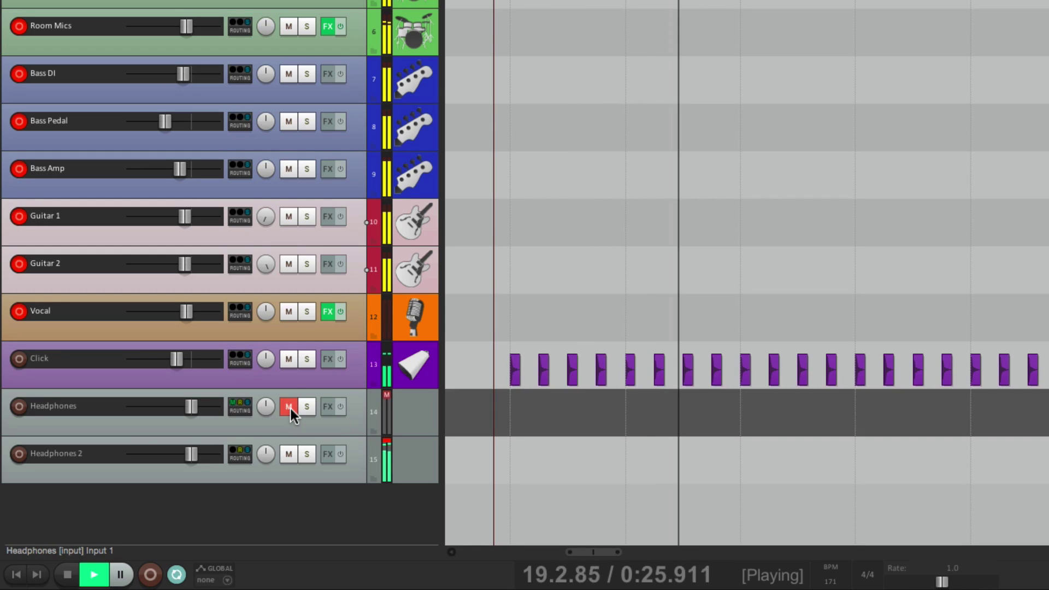
{"action": "left_click", "coordinate": [290, 409]}
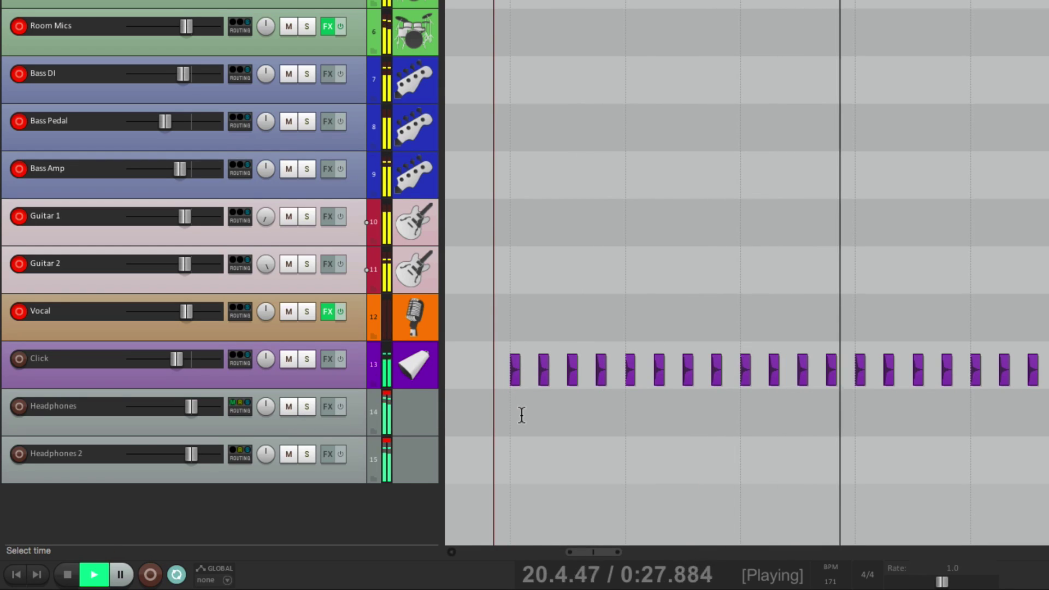
{"action": "key", "text": "space"}
- Re-enable master sends for Kick 1 through Vocal in the Routing Matrix
{"action": "key", "text": "alt+r"}
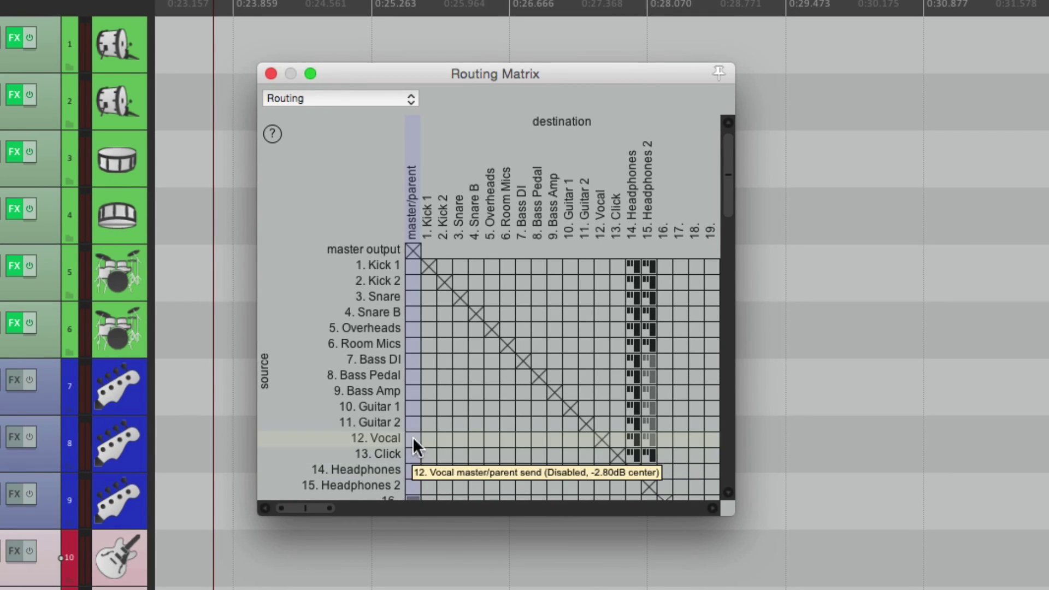
{"action": "left_click_drag", "start_coordinate": [414, 439], "coordinate": [413, 266]}
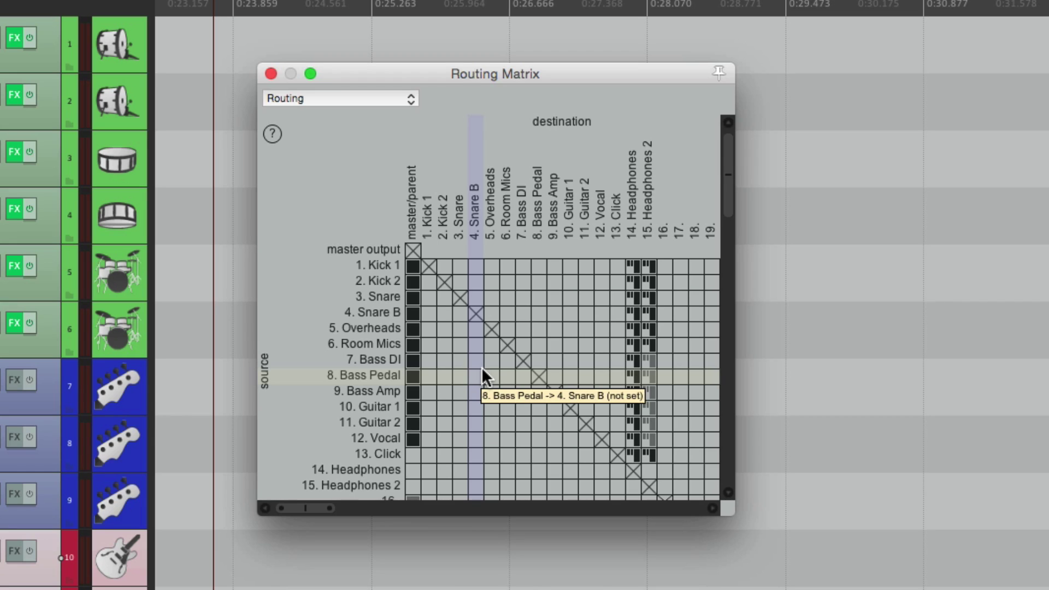
{"action": "key", "text": "alt+r"}
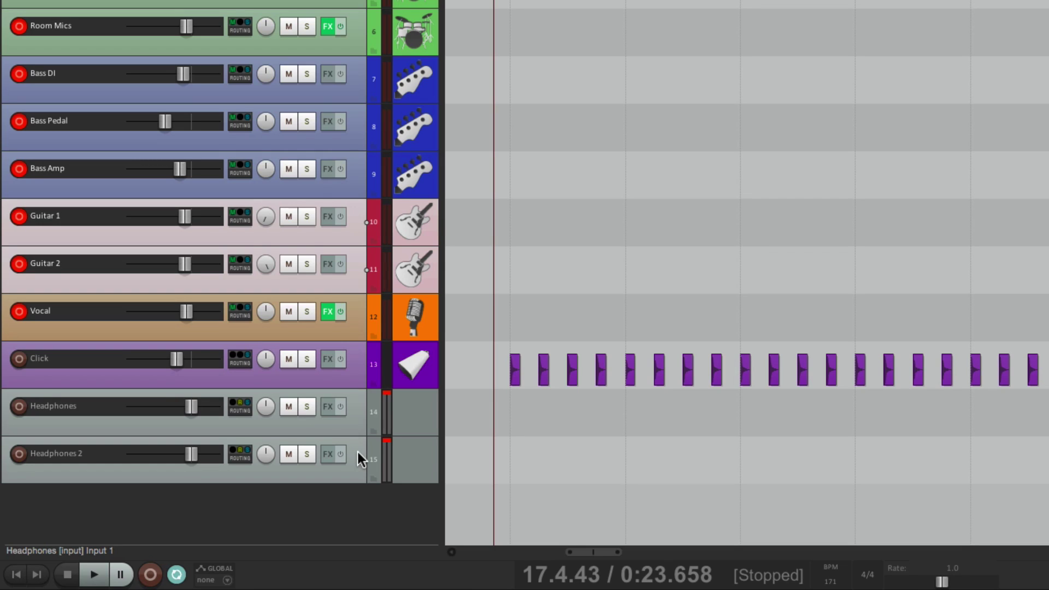
- Set phones.png from the track_icons folder as the icon for Headphones and Headphones 2
{"action": "left_click", "coordinate": [354, 410]}
{"action": "left_click", "coordinate": [353, 457], "text": "shift"}
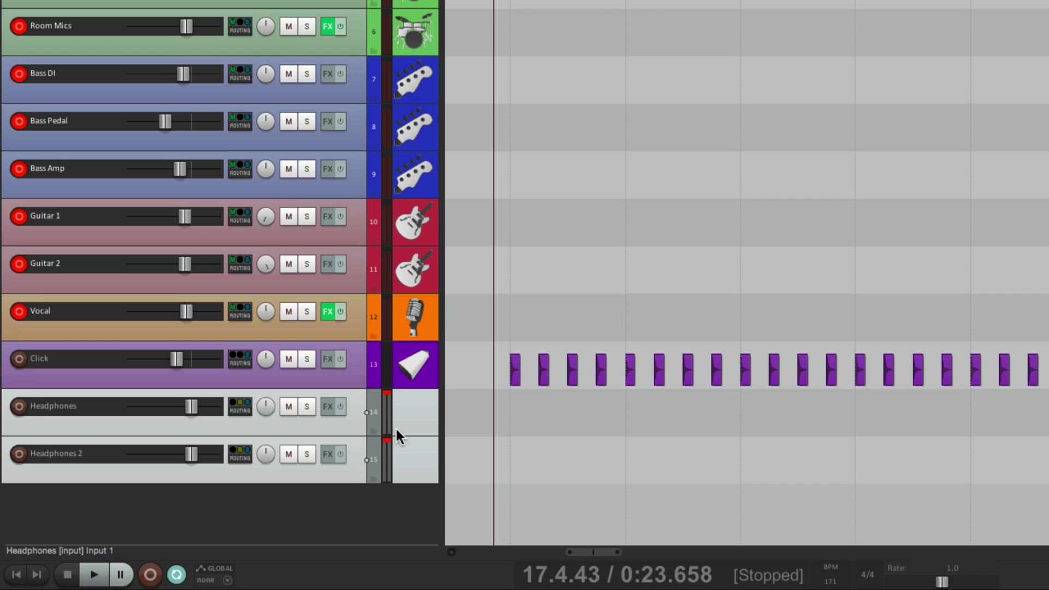
{"action": "right_click", "coordinate": [359, 414]}
{"action": "mouse_move", "coordinate": [375, 419]}
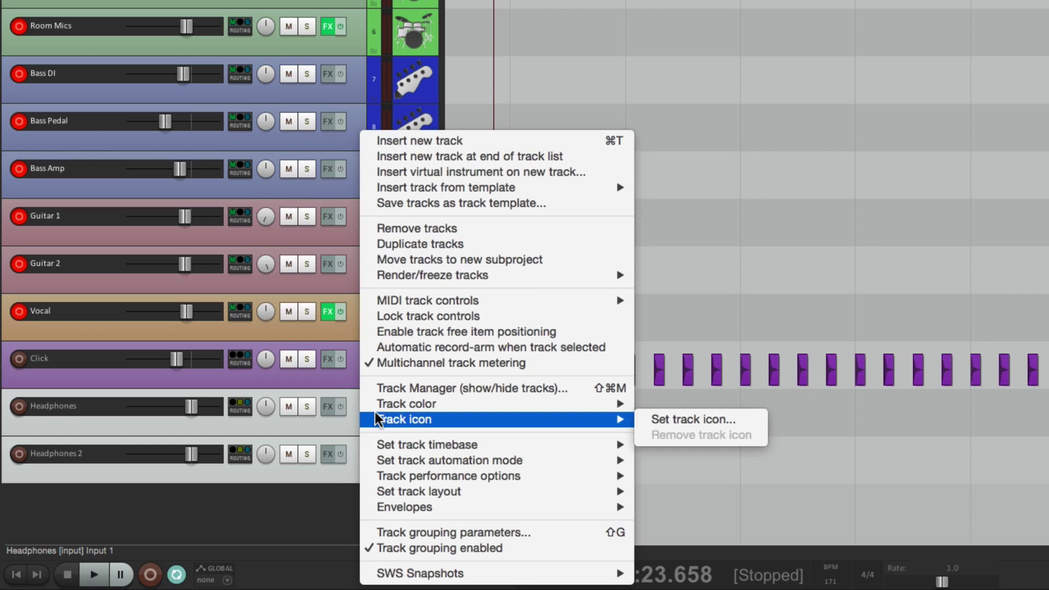
{"action": "left_click", "coordinate": [752, 418]}
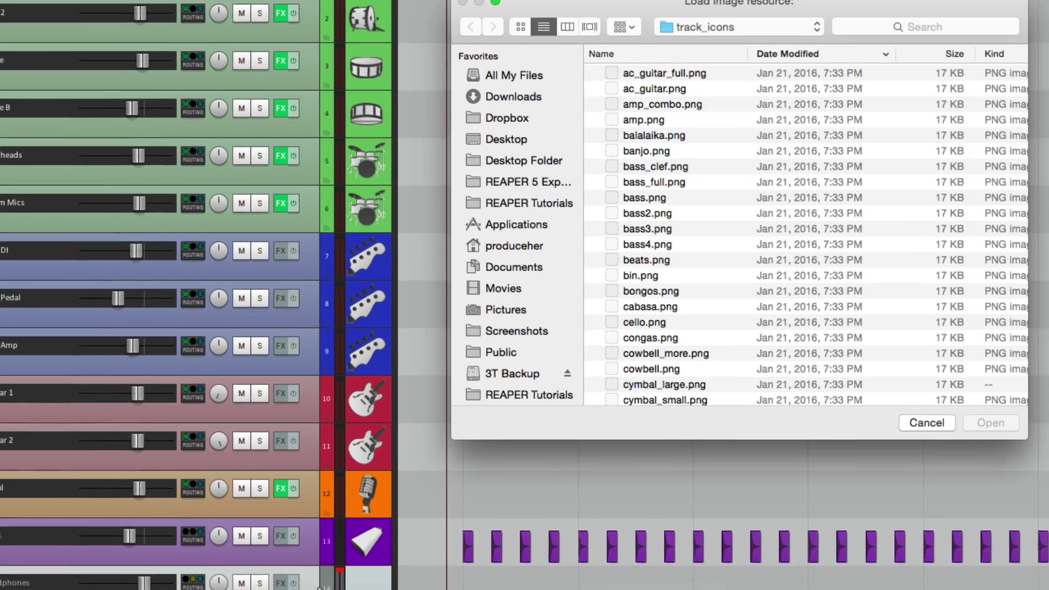
{"action": "type", "text": "pads"}
{"action": "scroll", "coordinate": [710, 328], "scroll_direction": "down", "scroll_amount": 3}
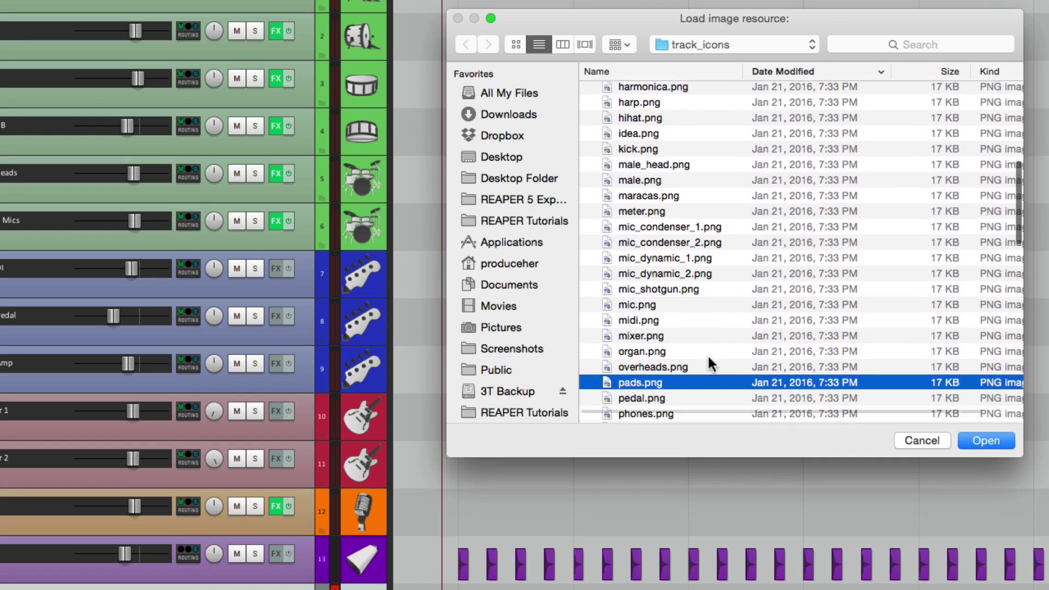
{"action": "left_click", "coordinate": [687, 391]}
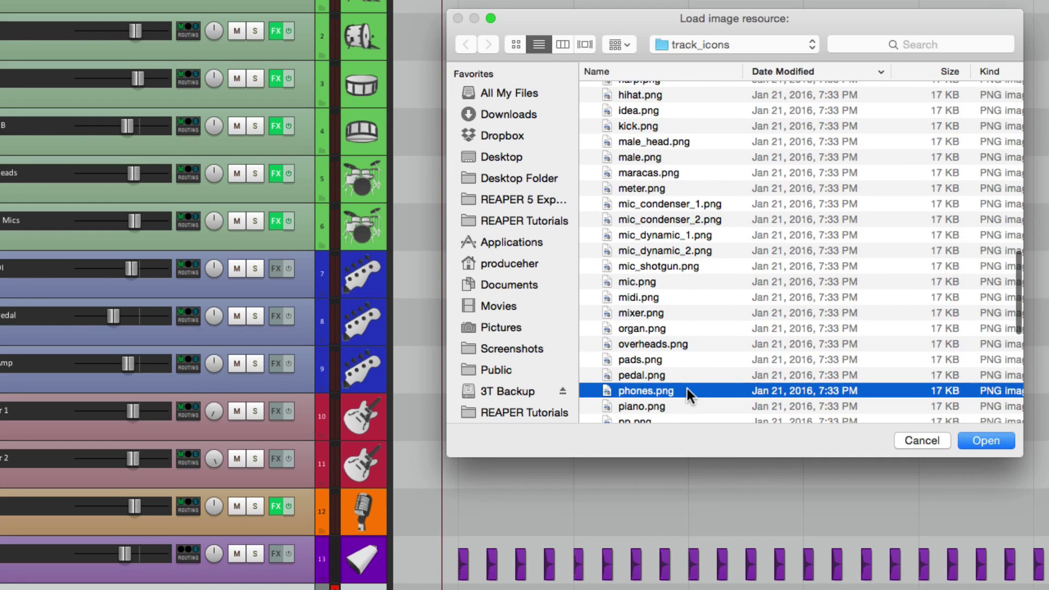
{"action": "key", "text": "Return"}
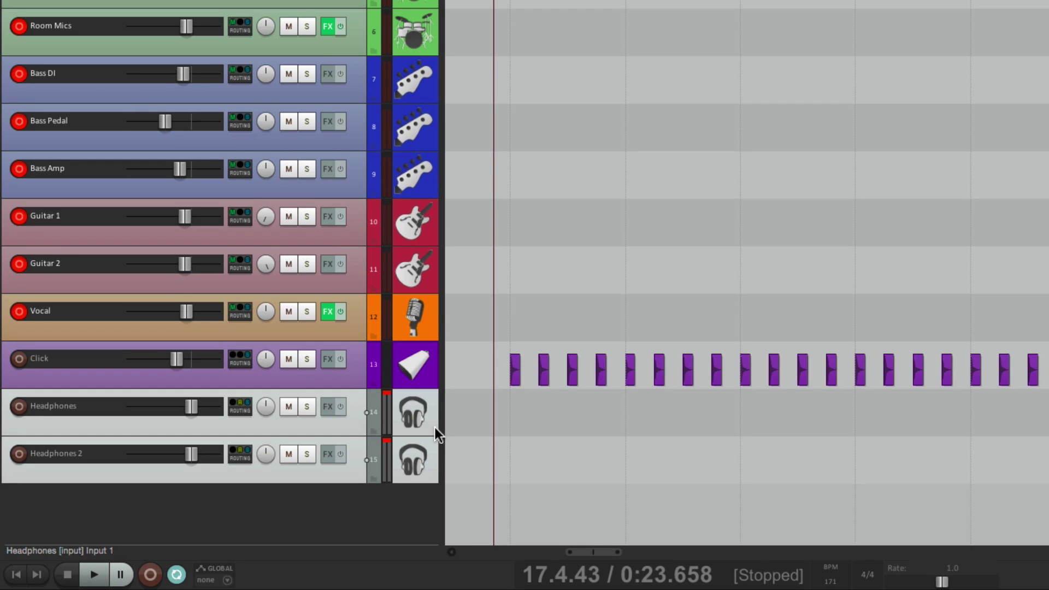
{"action": "left_click", "coordinate": [289, 407]}
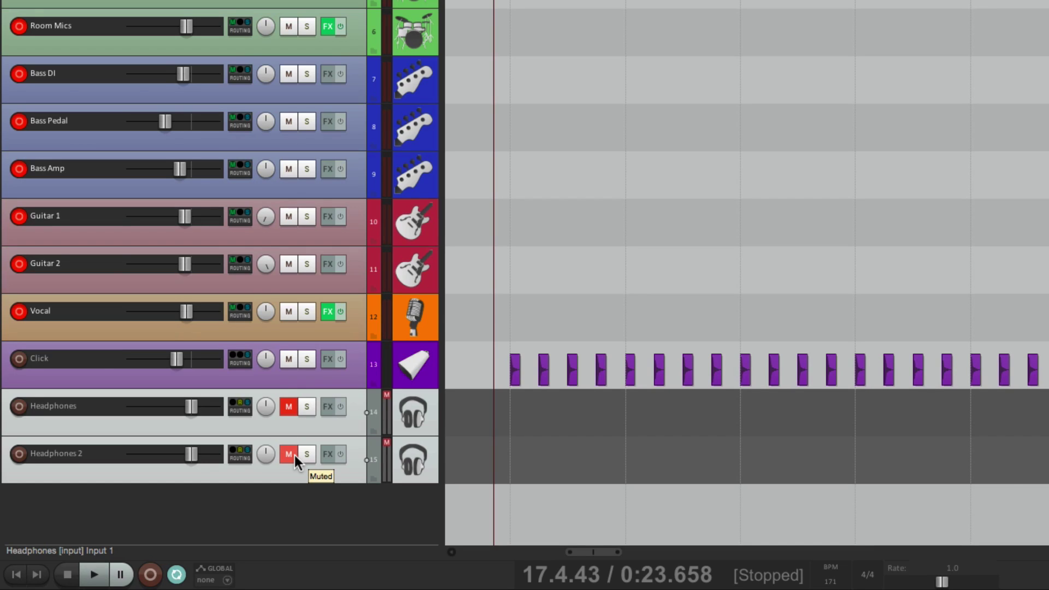
{"action": "left_click", "coordinate": [287, 408]}
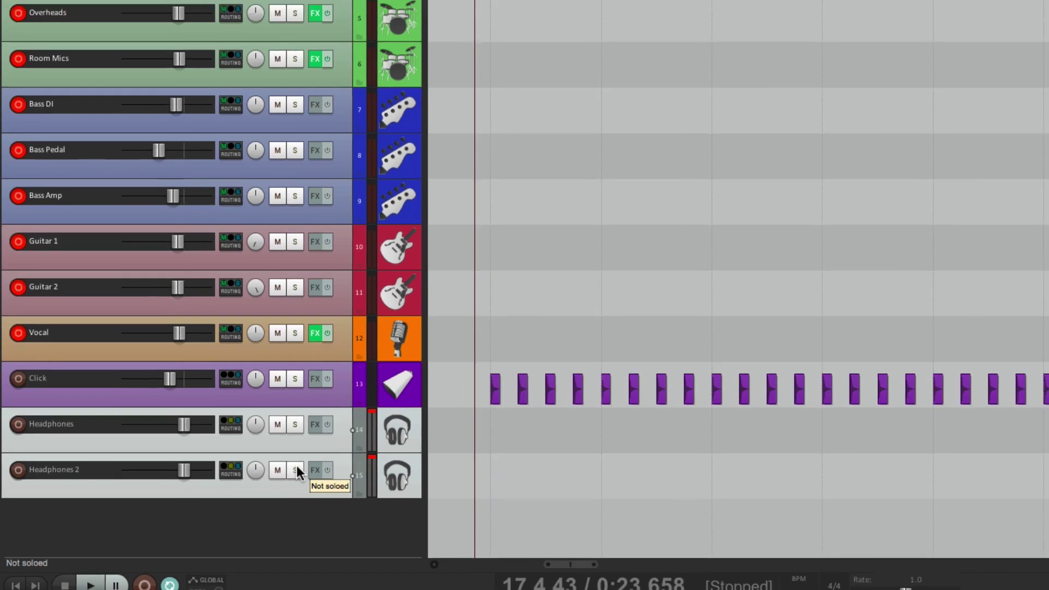